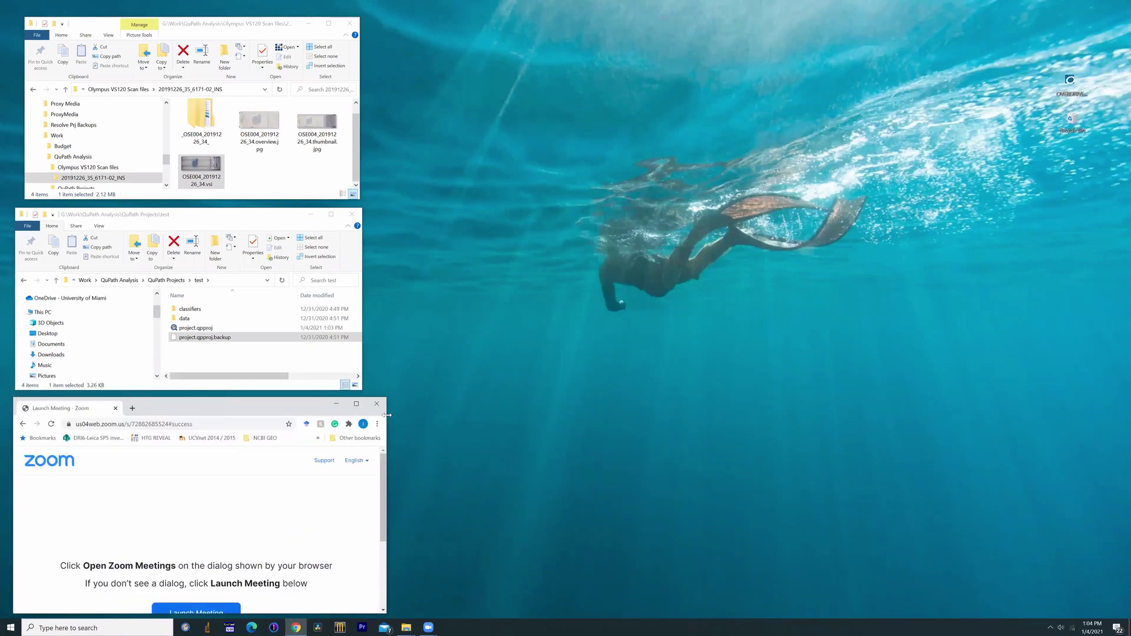
Make the Chrome Zoom browser window slightly narrower to free desktop space on the right
drag(386, 415, 370, 412)
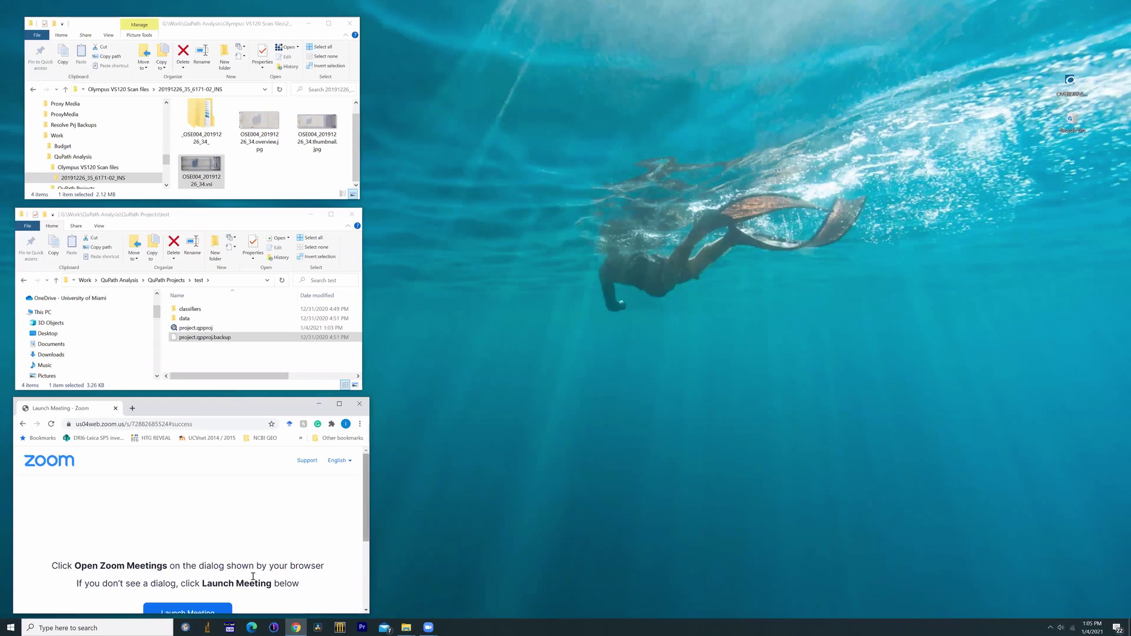
Launch QuPath, narrow its window and place it beside the Explorer windows
click(186, 626)
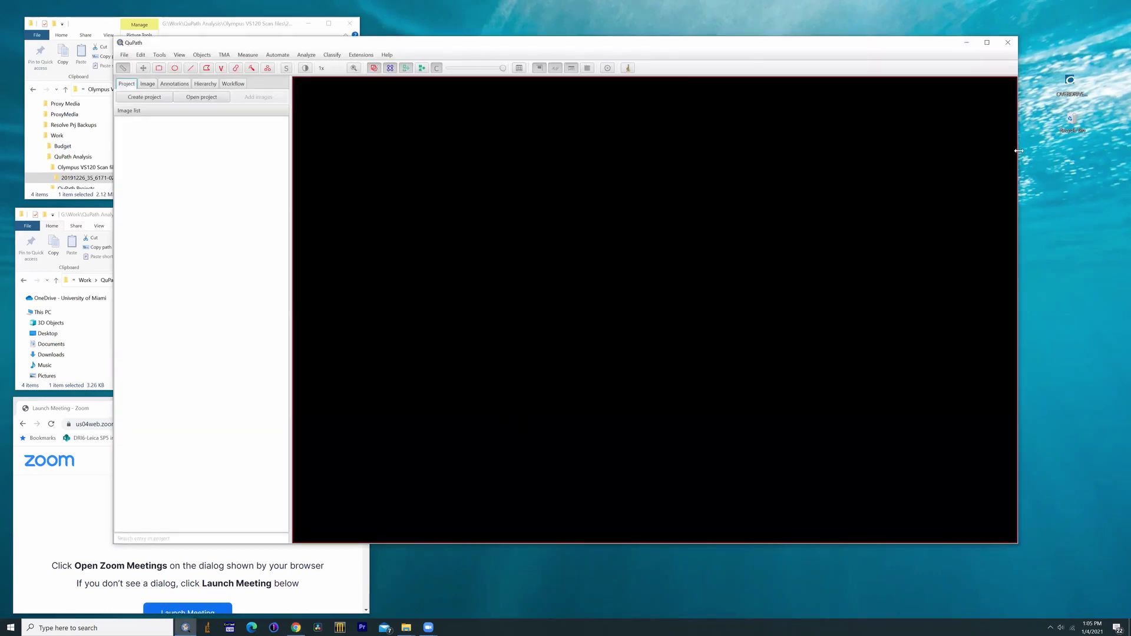
drag(1018, 151, 811, 150)
drag(610, 41, 867, 23)
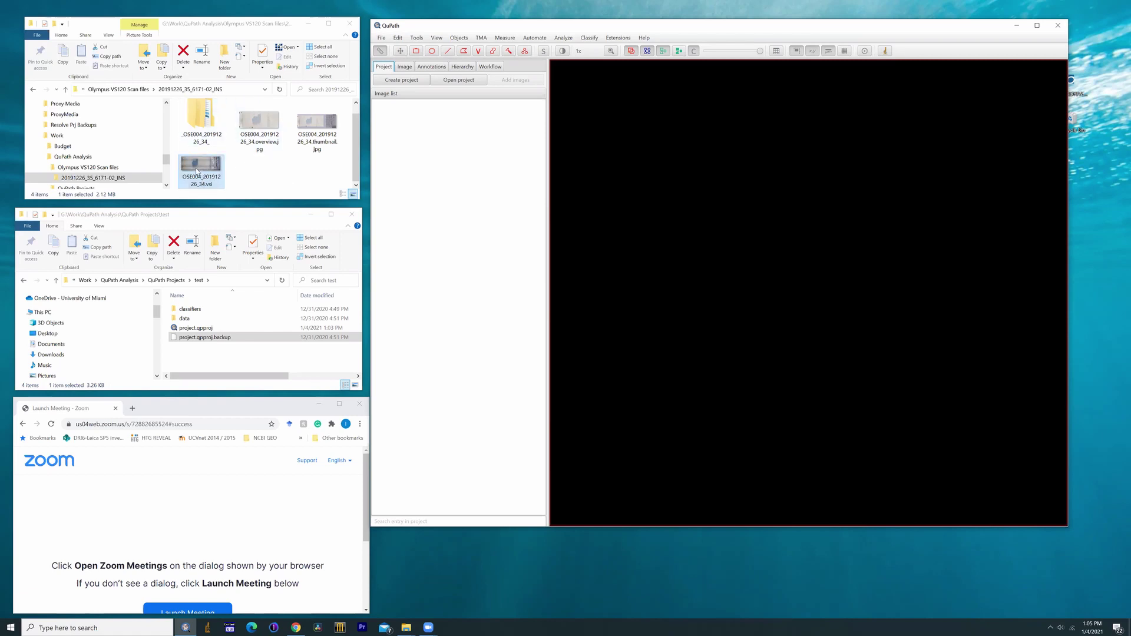
Open the .vsi slide's 10x series in QuPath, dismissing the image type prompt
drag(187, 168, 754, 203)
double_click(468, 211)
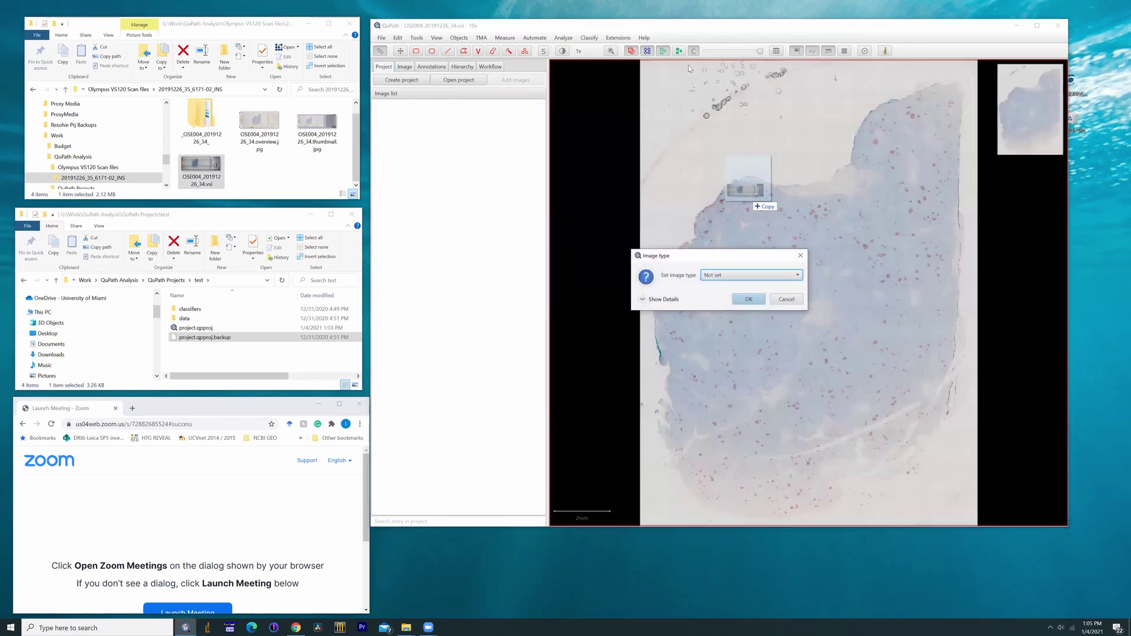
click(800, 256)
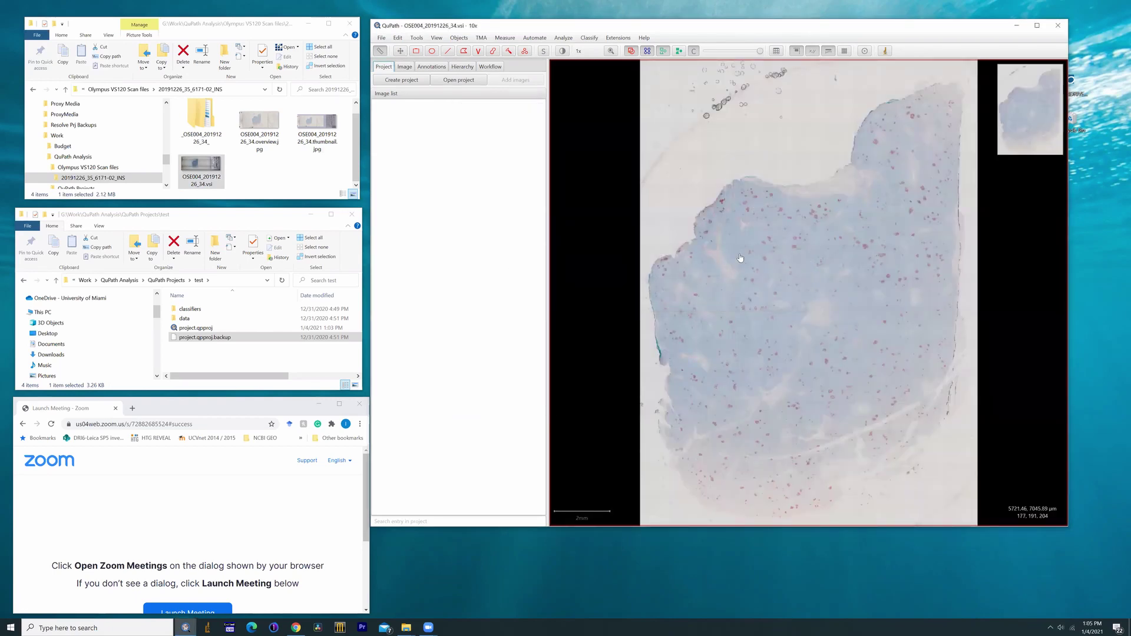
Load the test project from project.qpproj into QuPath and lower the window
click(201, 329)
drag(201, 328, 502, 259)
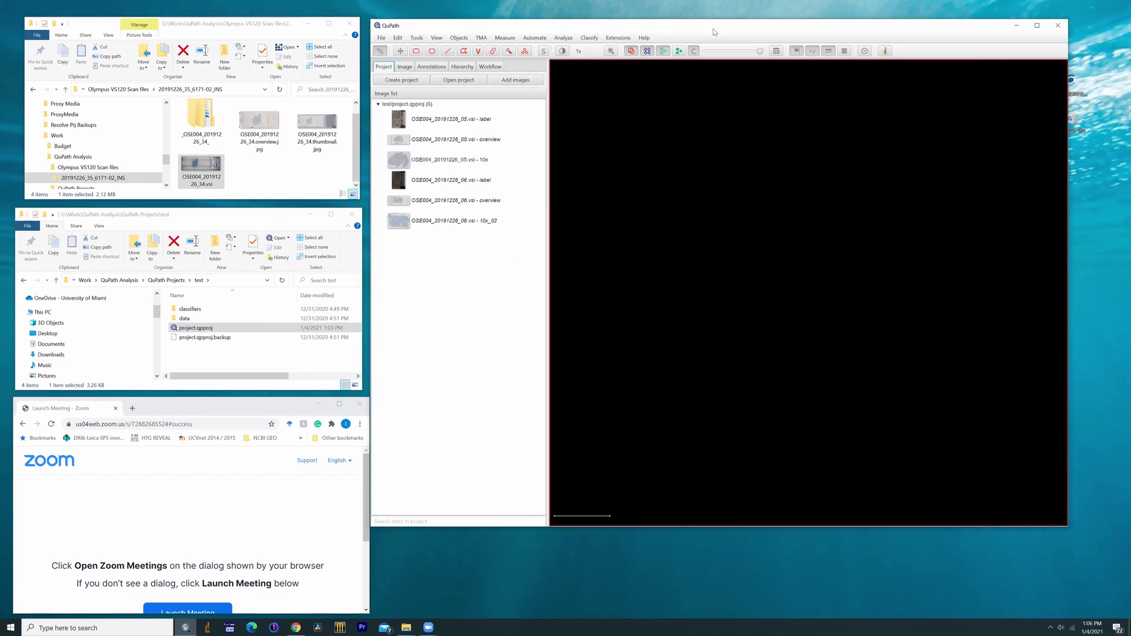
drag(713, 28, 709, 63)
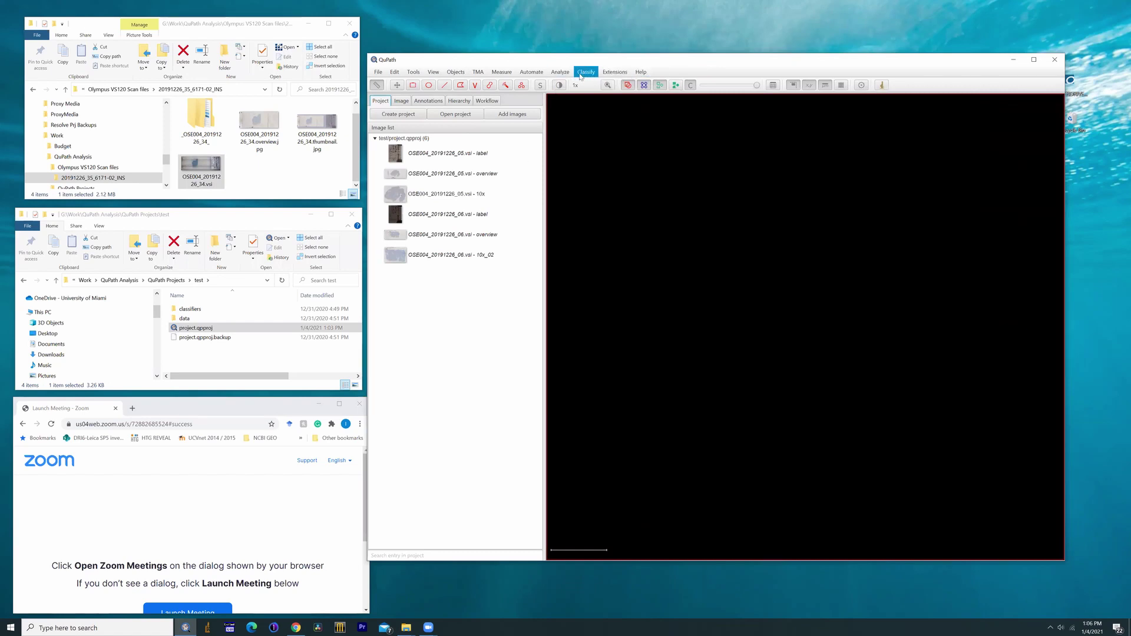
Load the OSE004_20191226_06.vsi - 10x_02 image into the viewer
click(614, 71)
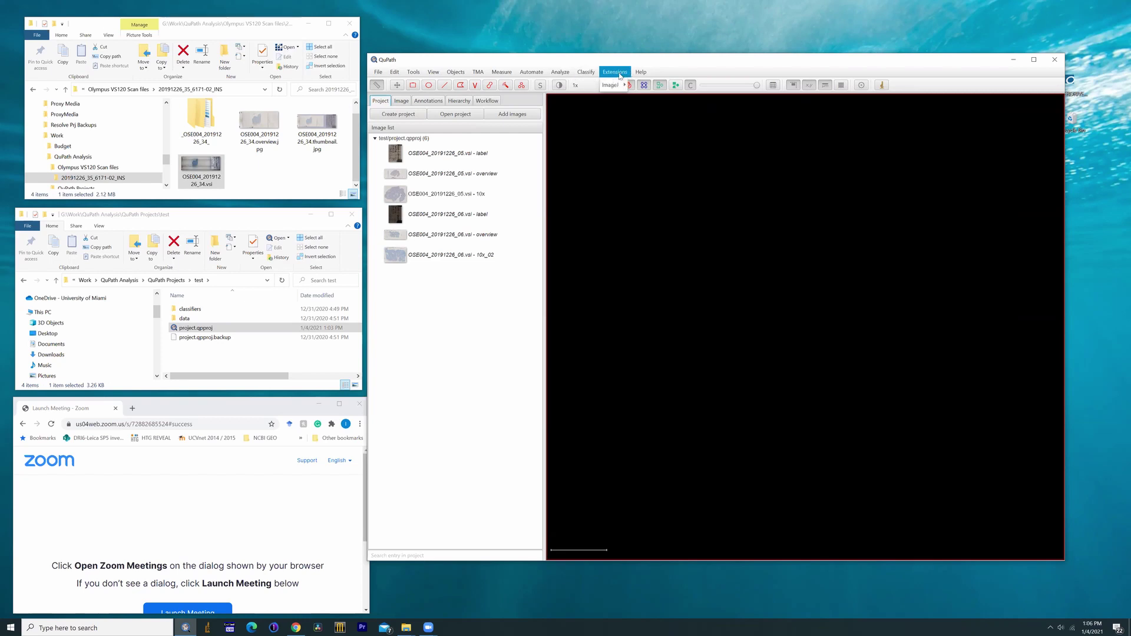
mouse_move(617, 88)
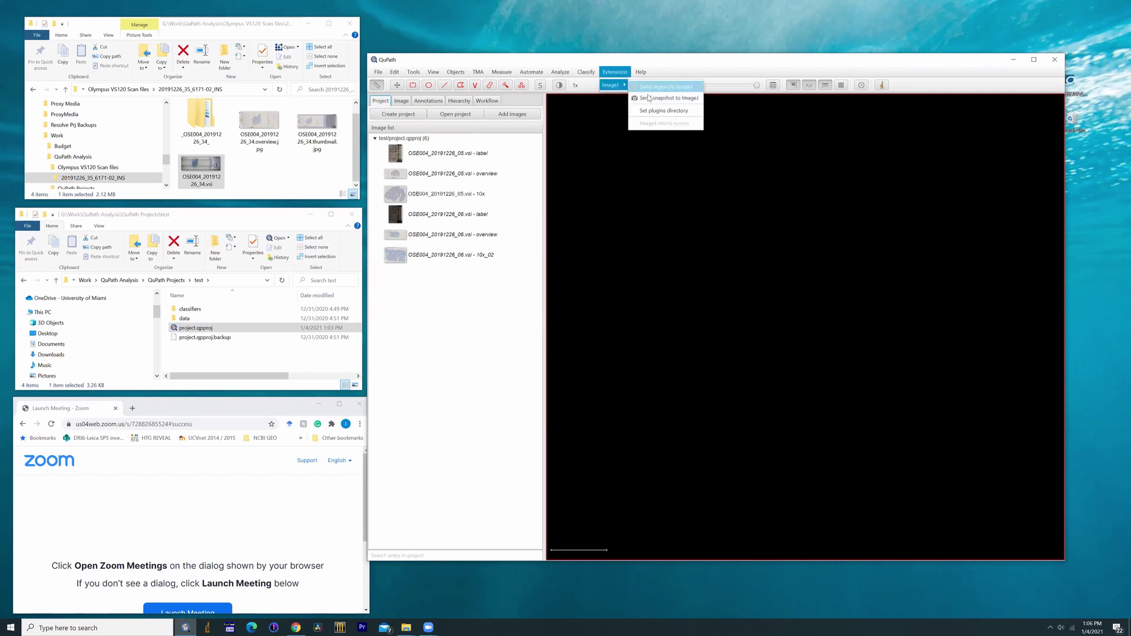
click(421, 260)
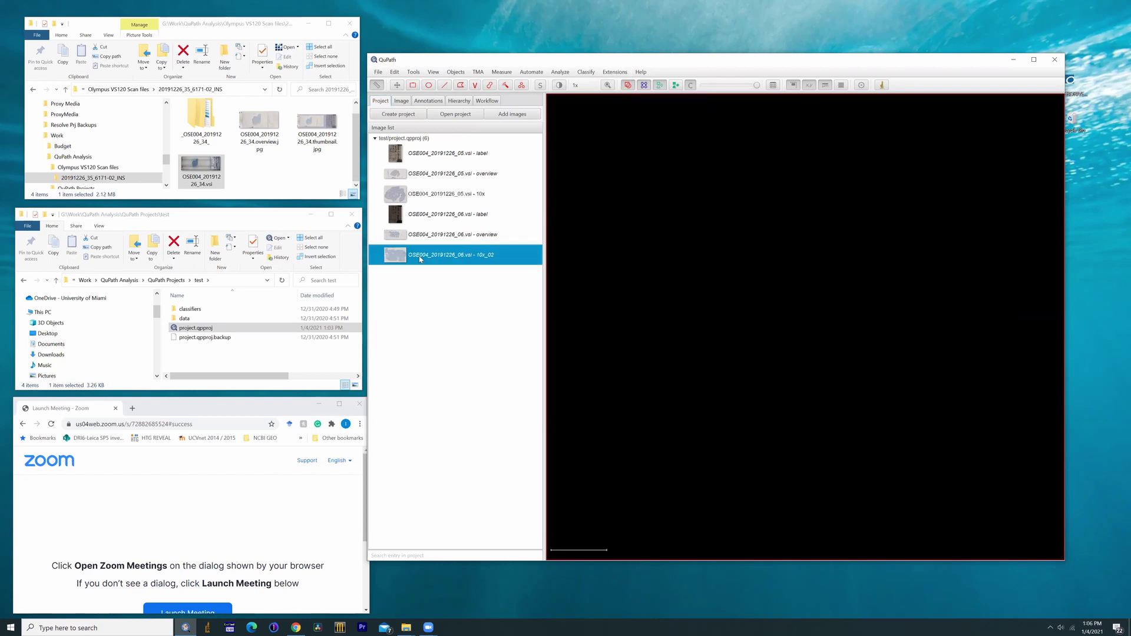
click(760, 330)
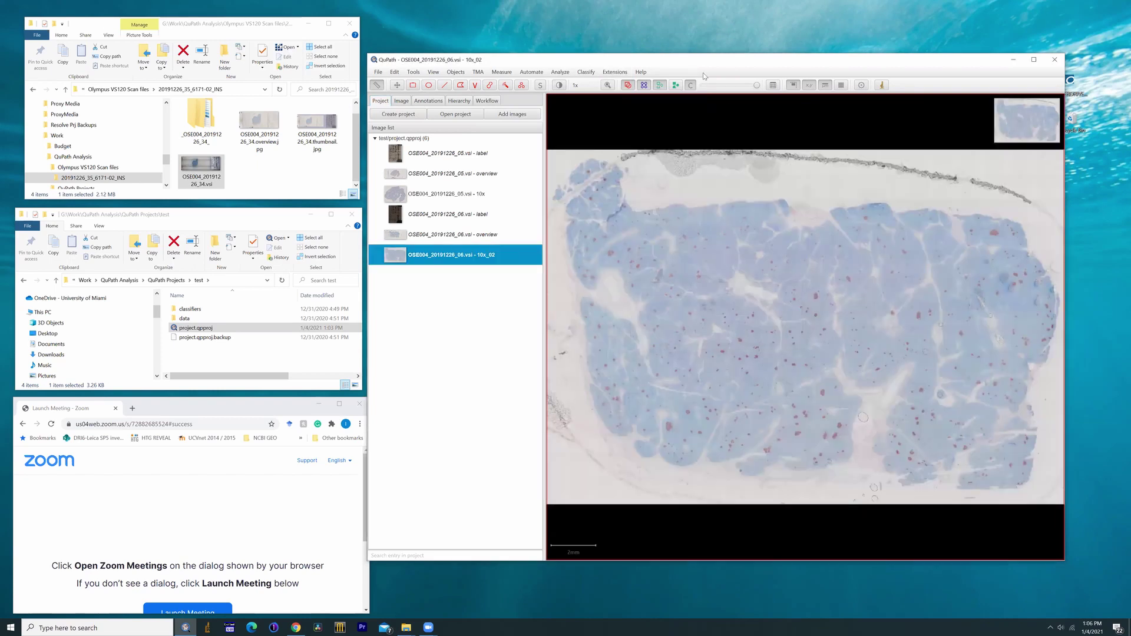
Send a snapshot of the view to ImageJ and draw a rectangle on the tissue
click(614, 72)
mouse_move(613, 85)
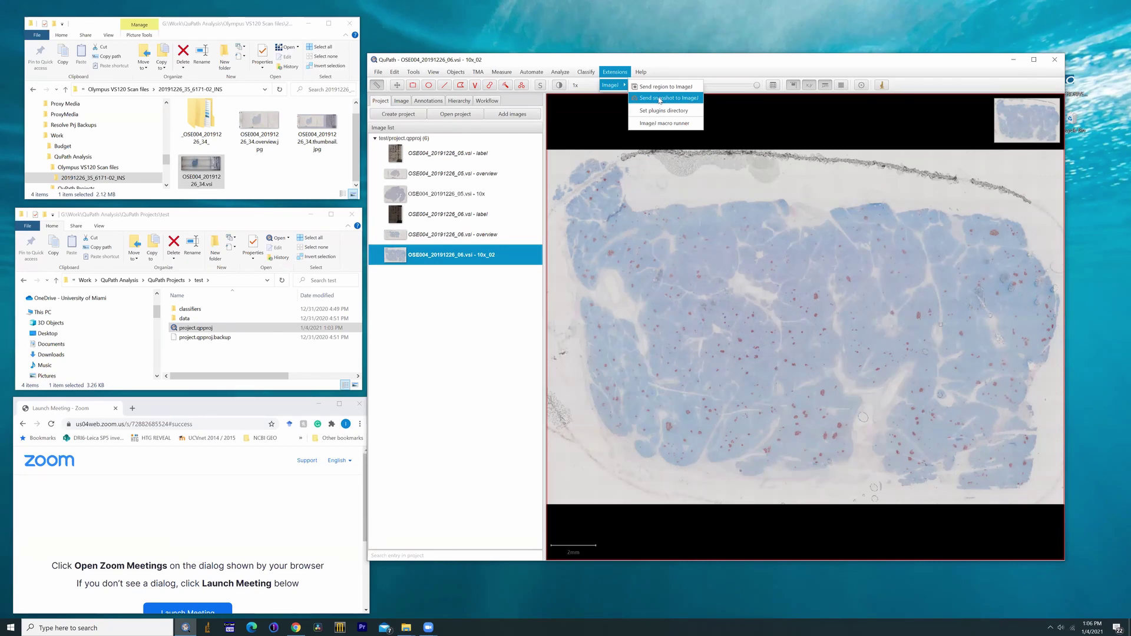
click(659, 98)
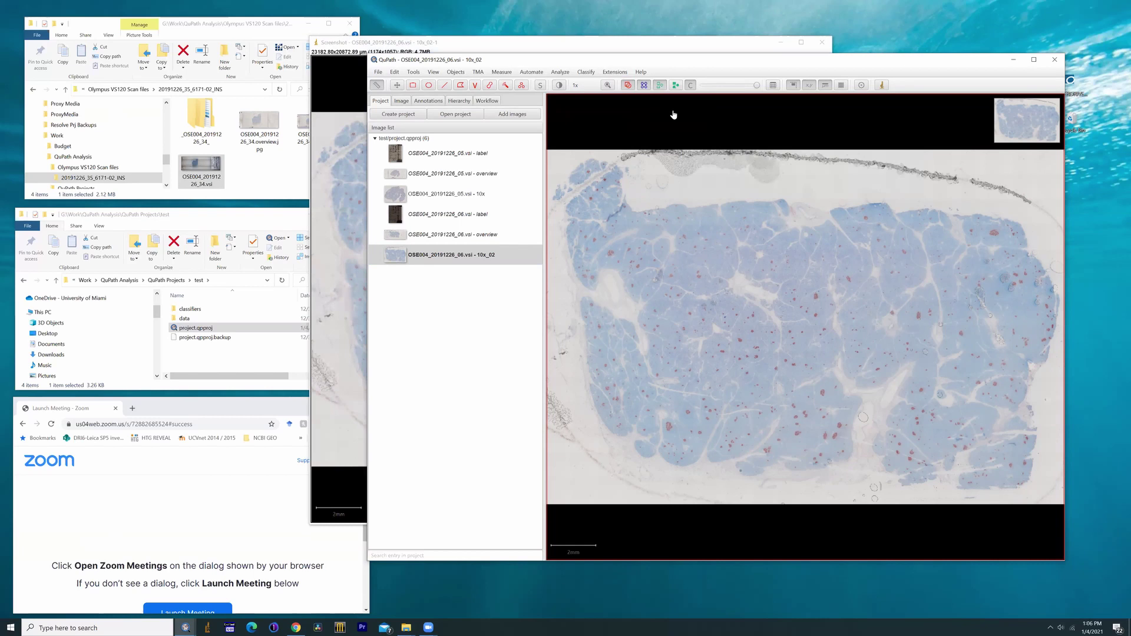
click(683, 46)
drag(684, 46, 560, 50)
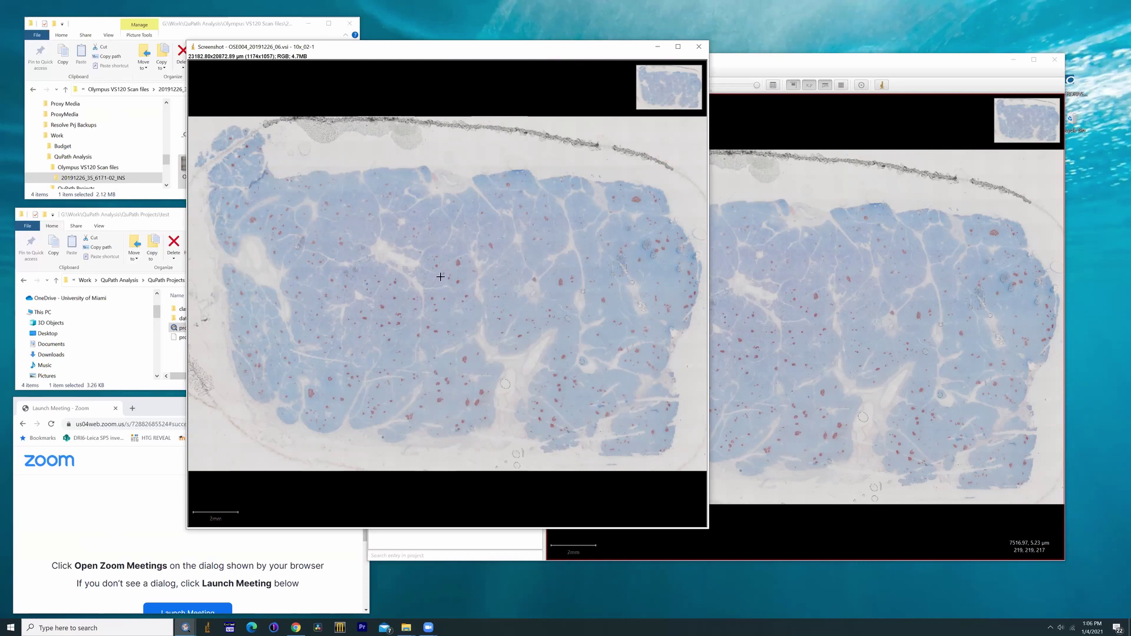
mouse_move(357, 238)
mouse_down()
mouse_move(386, 284)
mouse_move(453, 285)
mouse_up()
Close the snapshot and set up Send region to ImageJ with resolution unit Pixels (downsample)
click(697, 47)
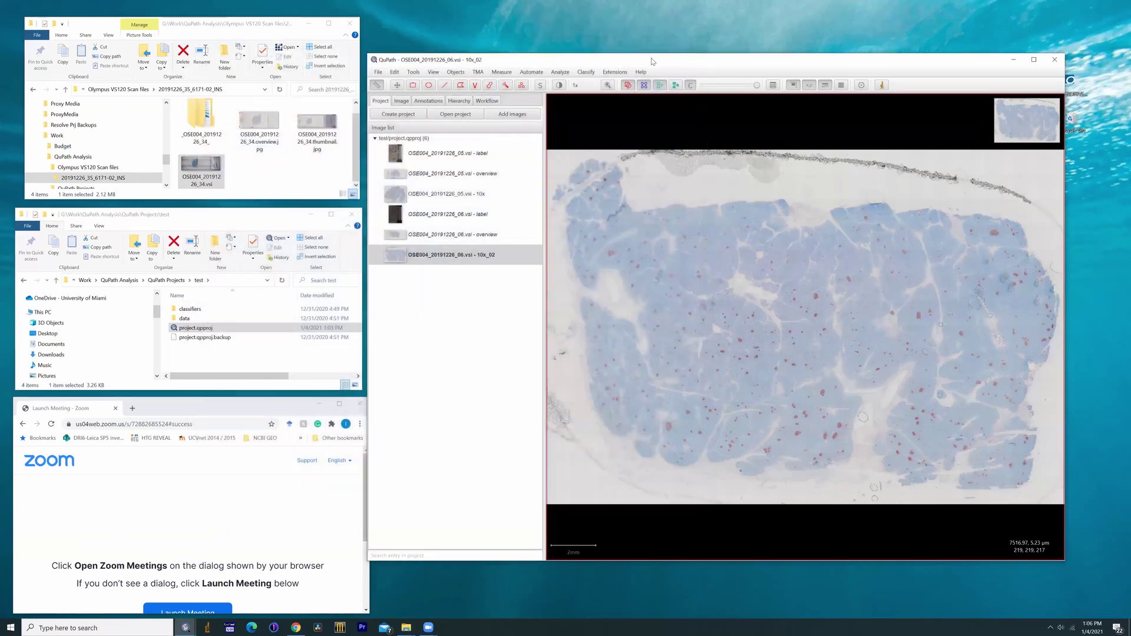
click(614, 74)
mouse_move(616, 88)
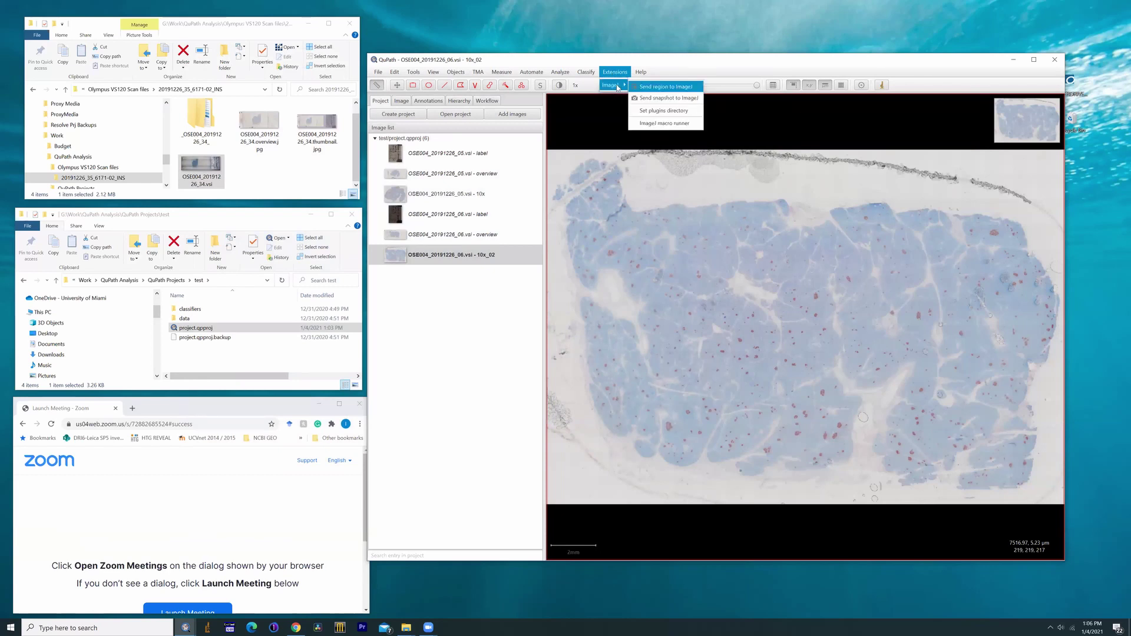
click(656, 88)
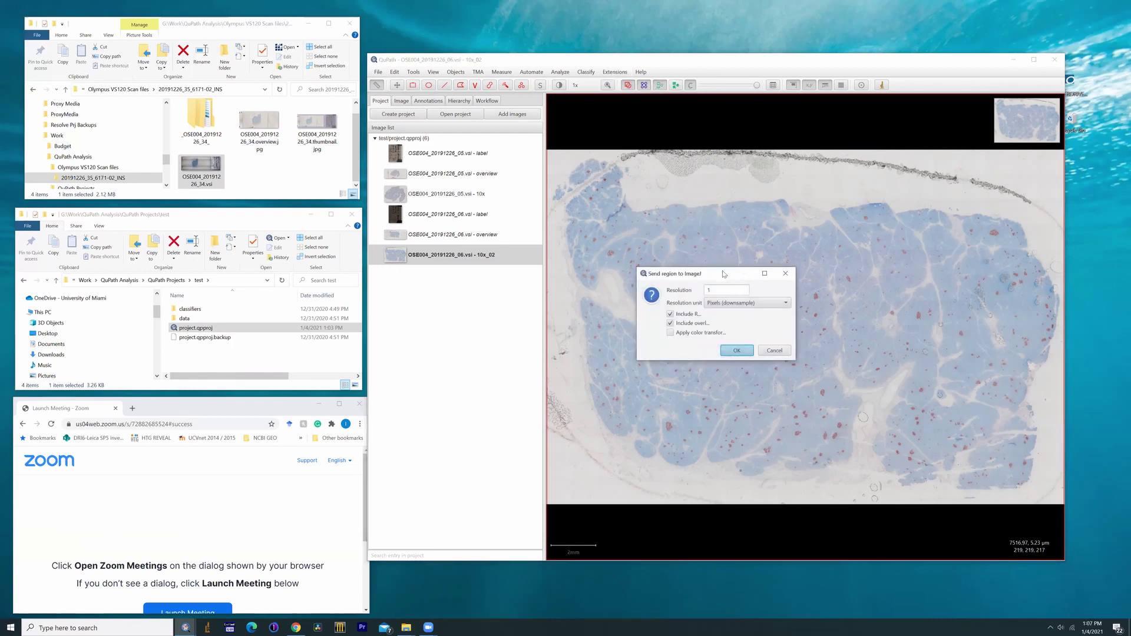
drag(723, 270, 467, 195)
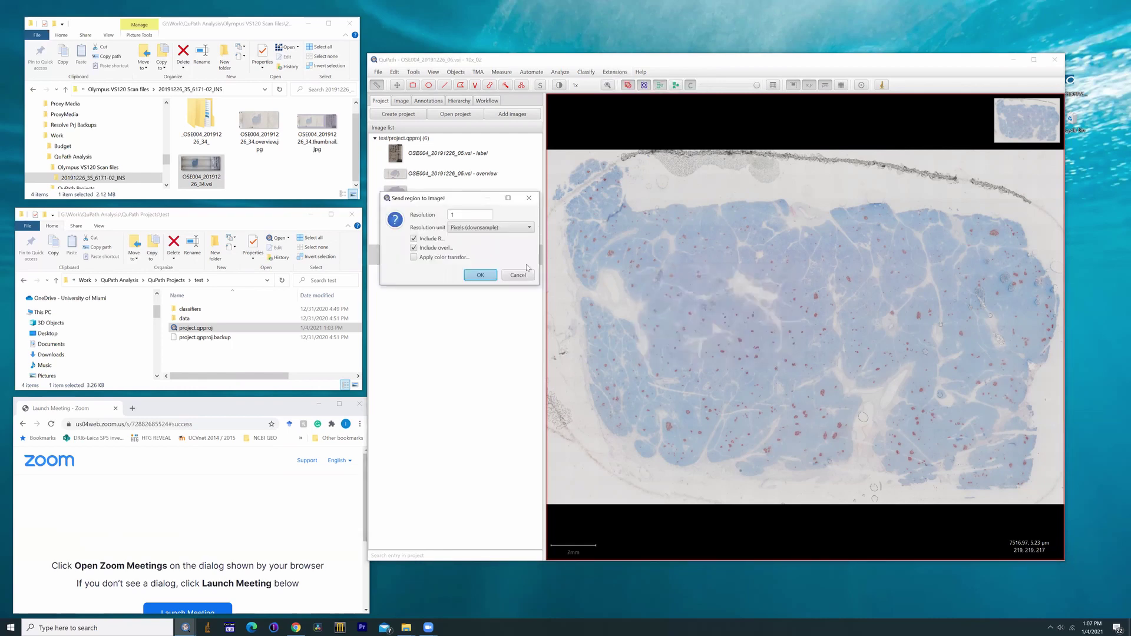
click(461, 230)
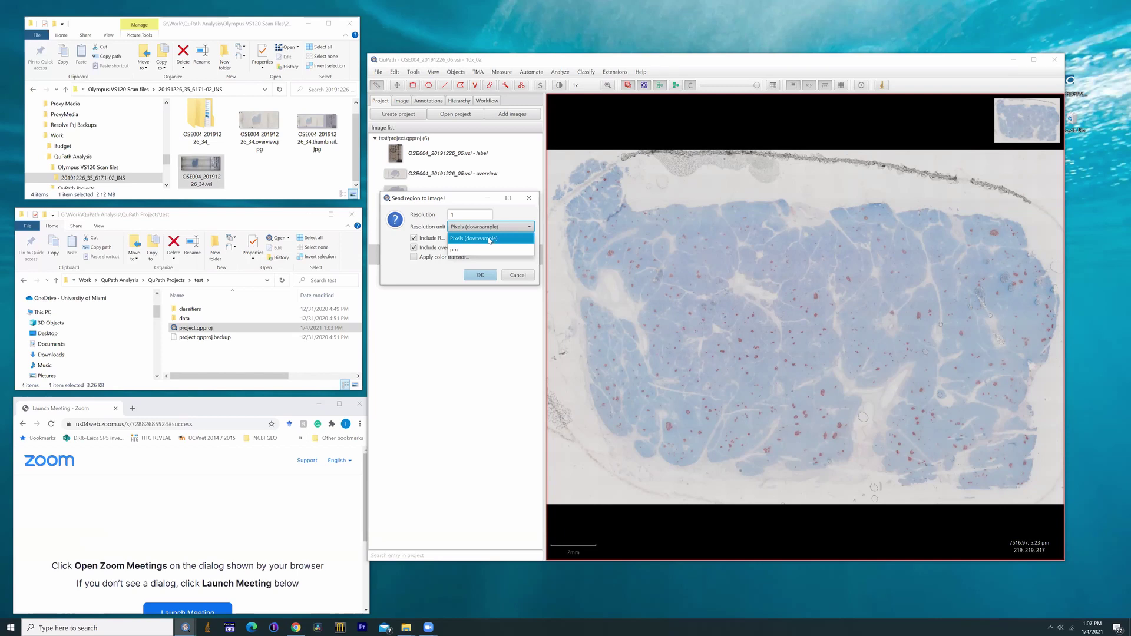
click(490, 239)
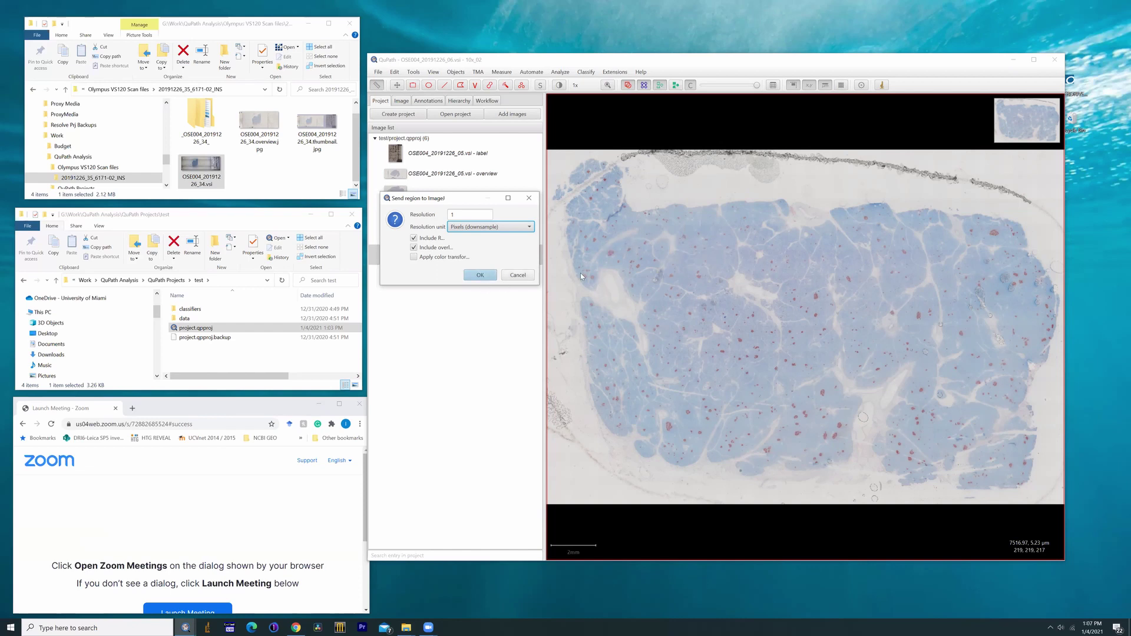
Send the full 2.9 GB region to ImageJ despite the memory warning, then arrange its windows
click(480, 276)
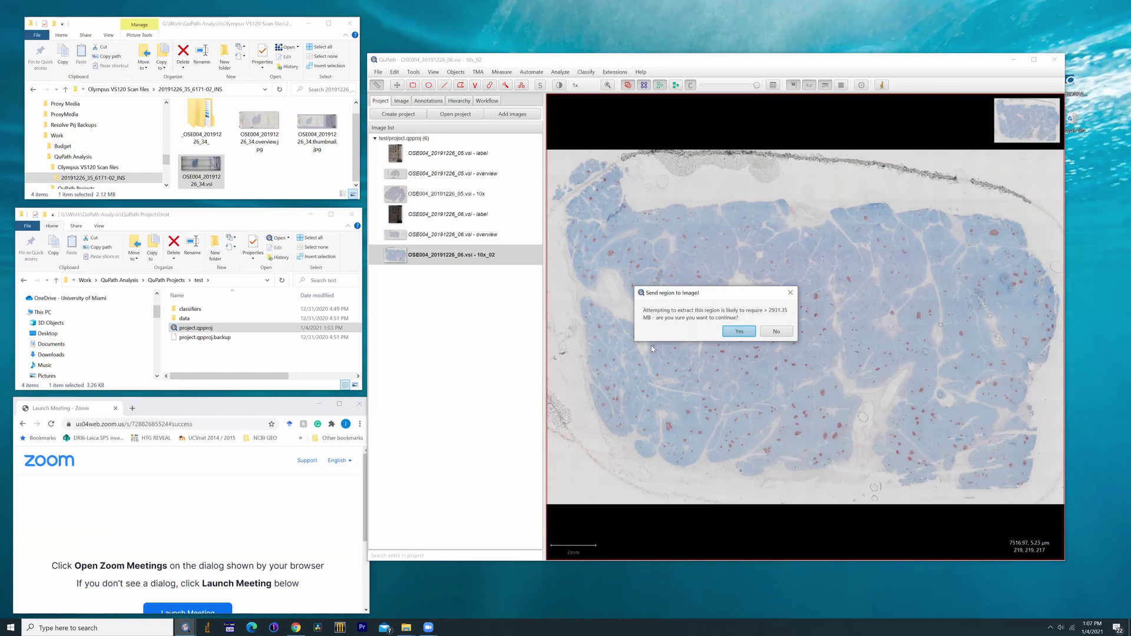
click(748, 333)
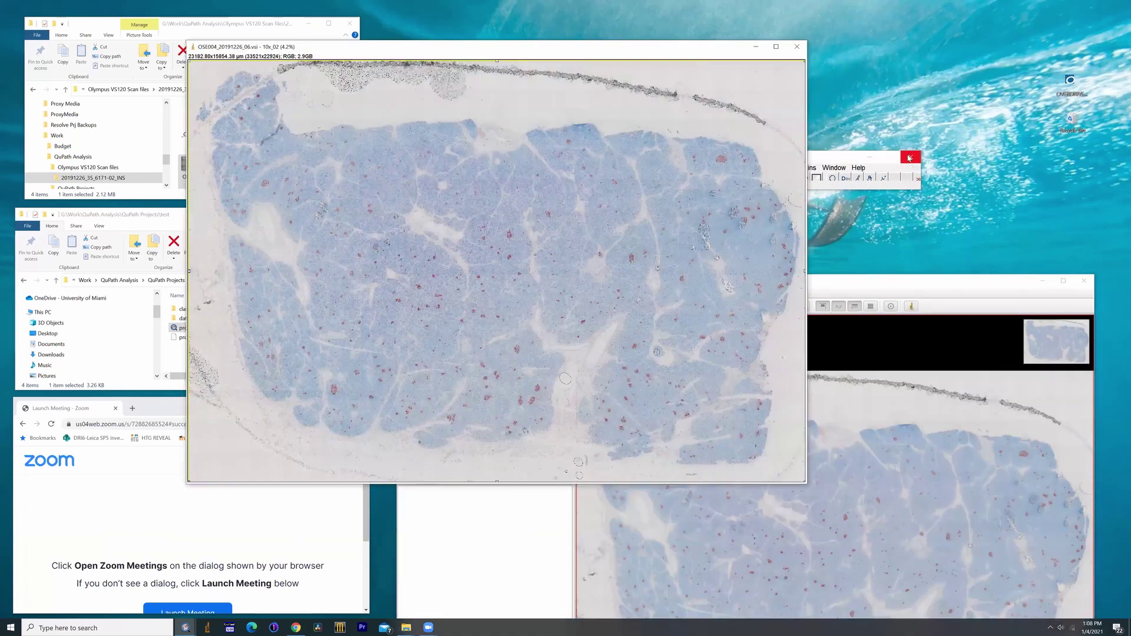
drag(897, 284, 906, 228)
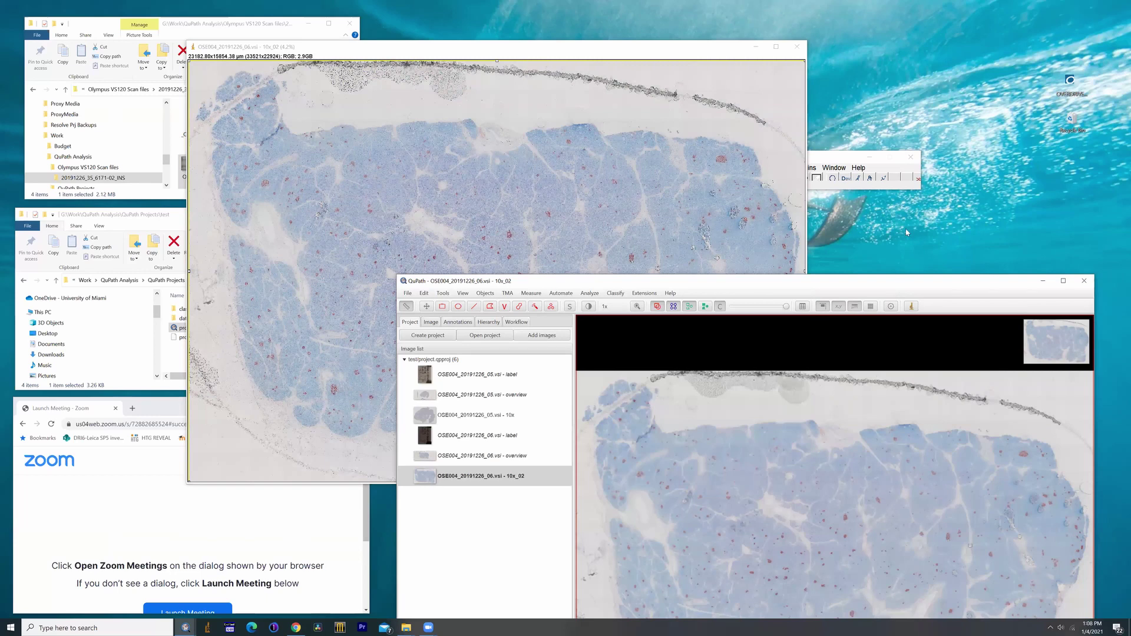
click(712, 70)
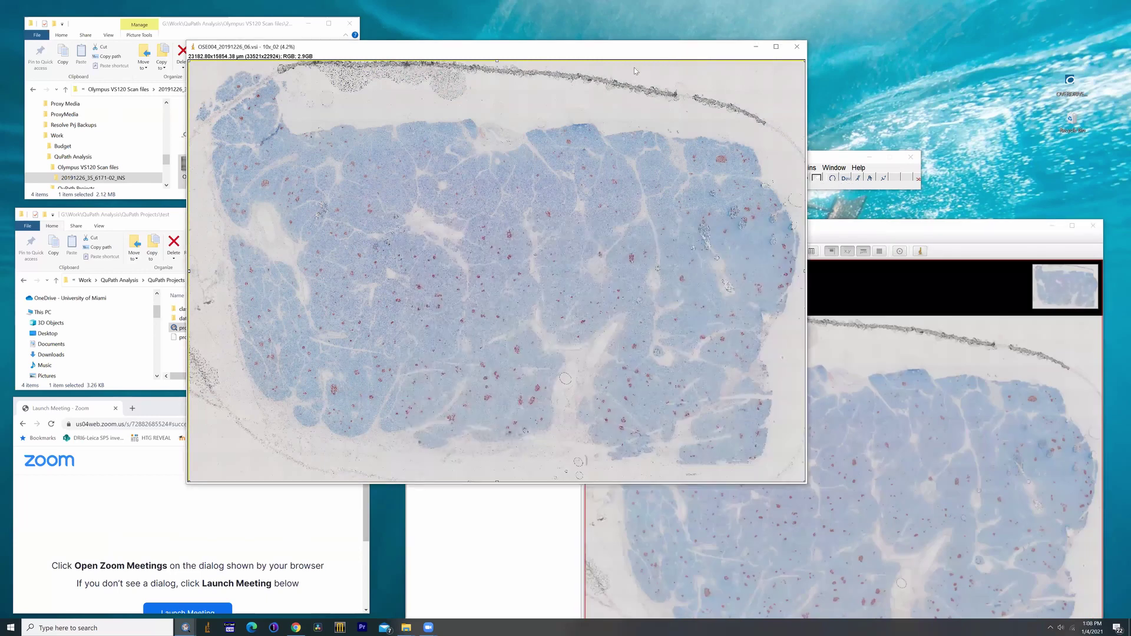
drag(615, 48, 464, 77)
click(743, 153)
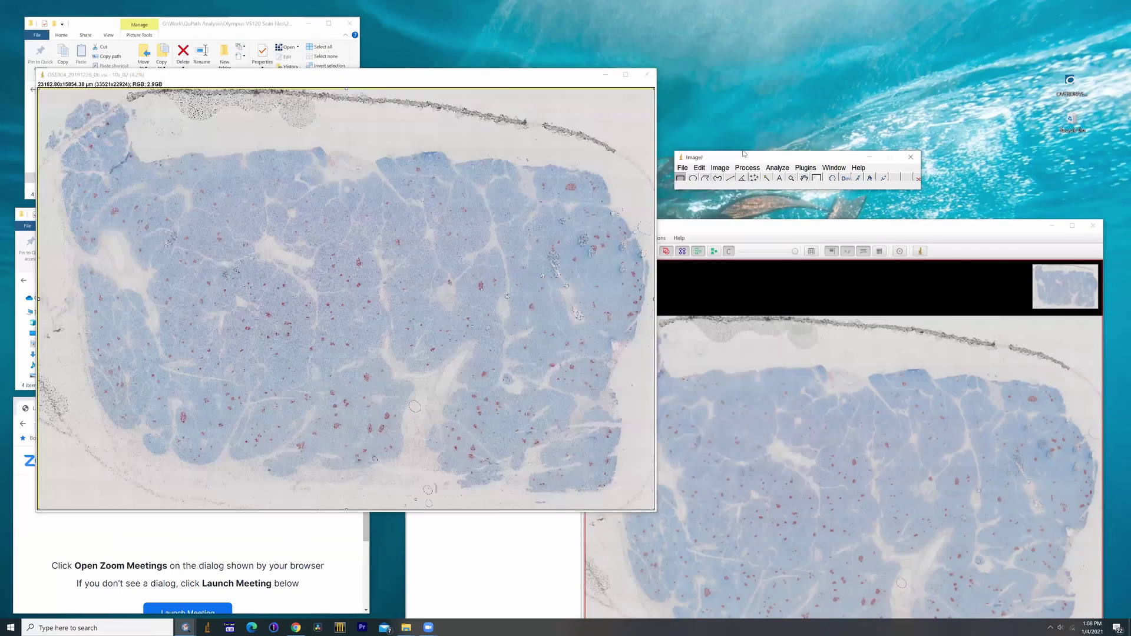
drag(743, 154, 738, 70)
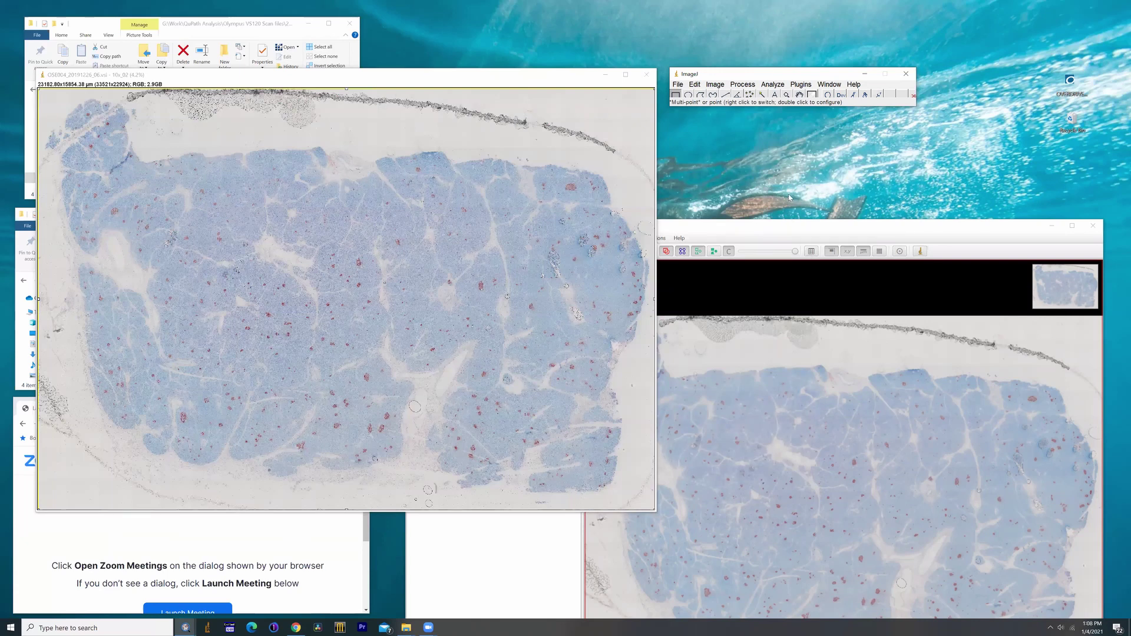
Save the region as TIFF 'OSE004_20191226_06.vsi - 10x_02.tif' on the Desktop
click(1052, 226)
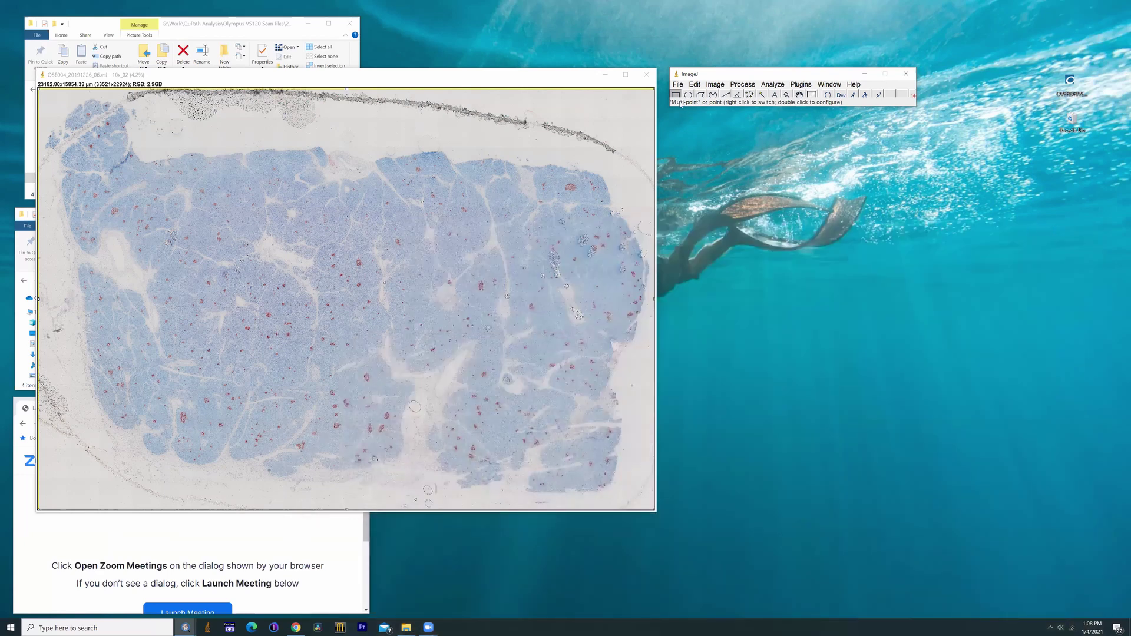
drag(748, 75, 742, 75)
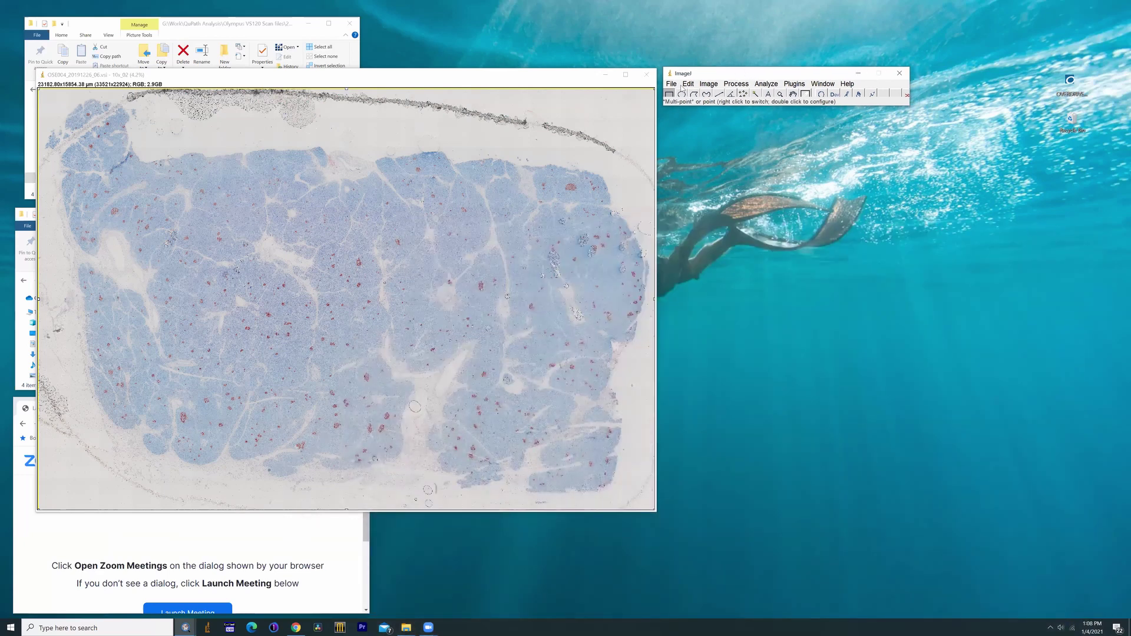
click(671, 85)
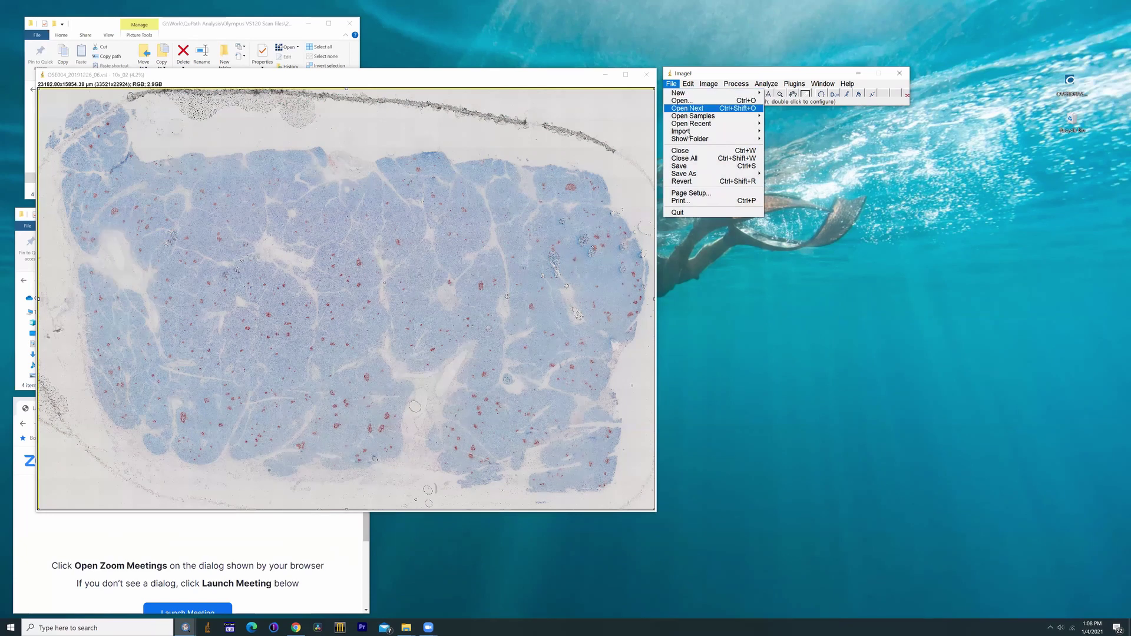
mouse_move(687, 174)
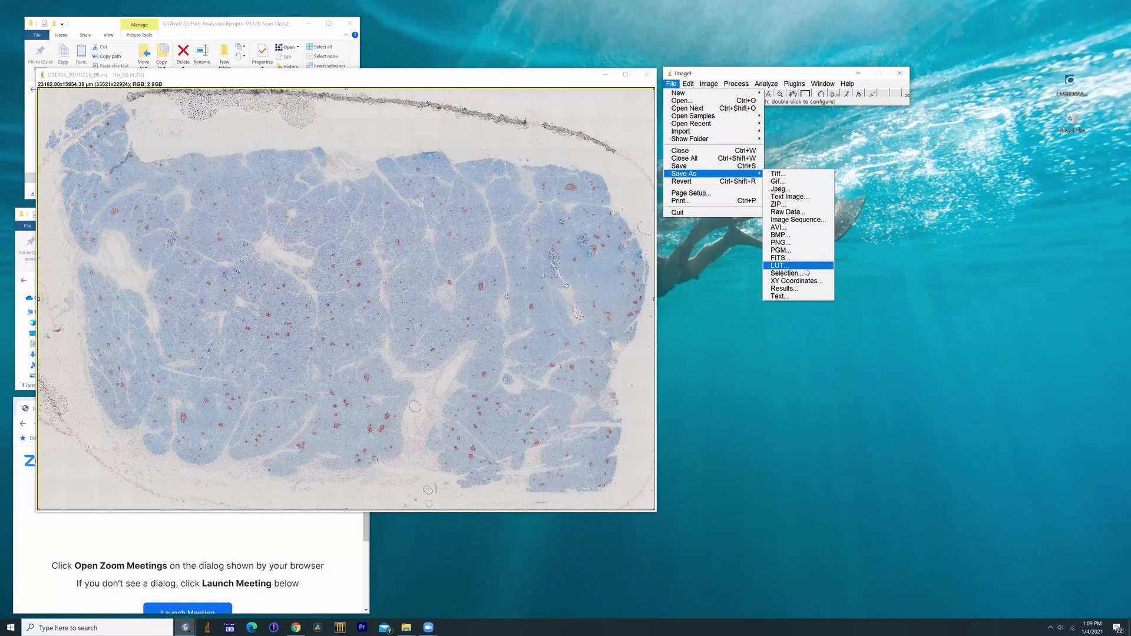
click(778, 174)
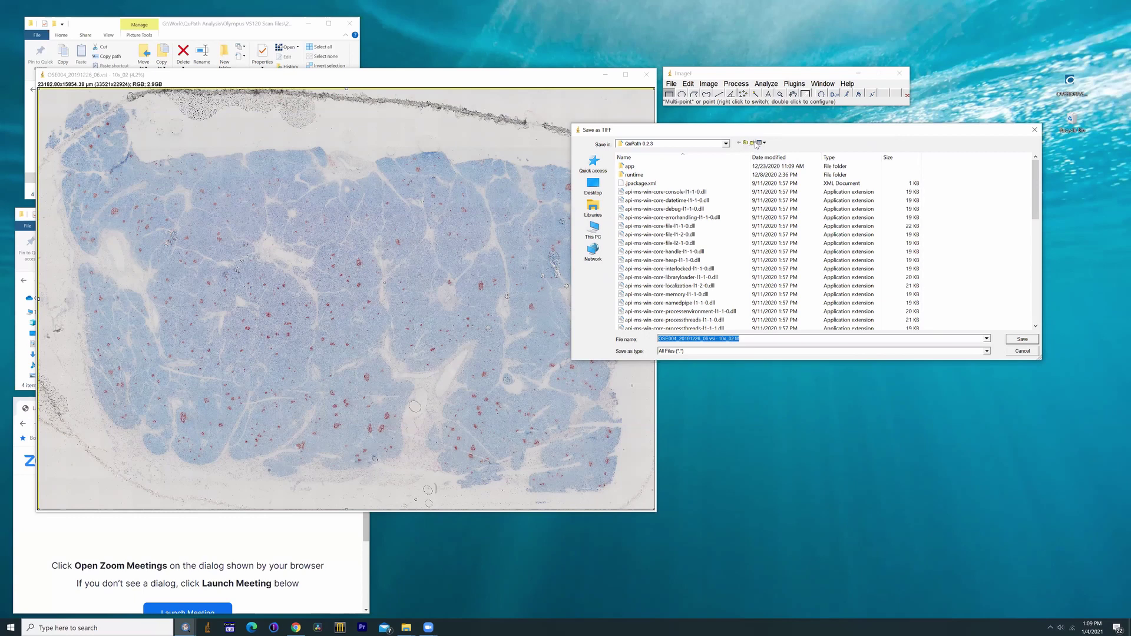
drag(778, 362, 777, 491)
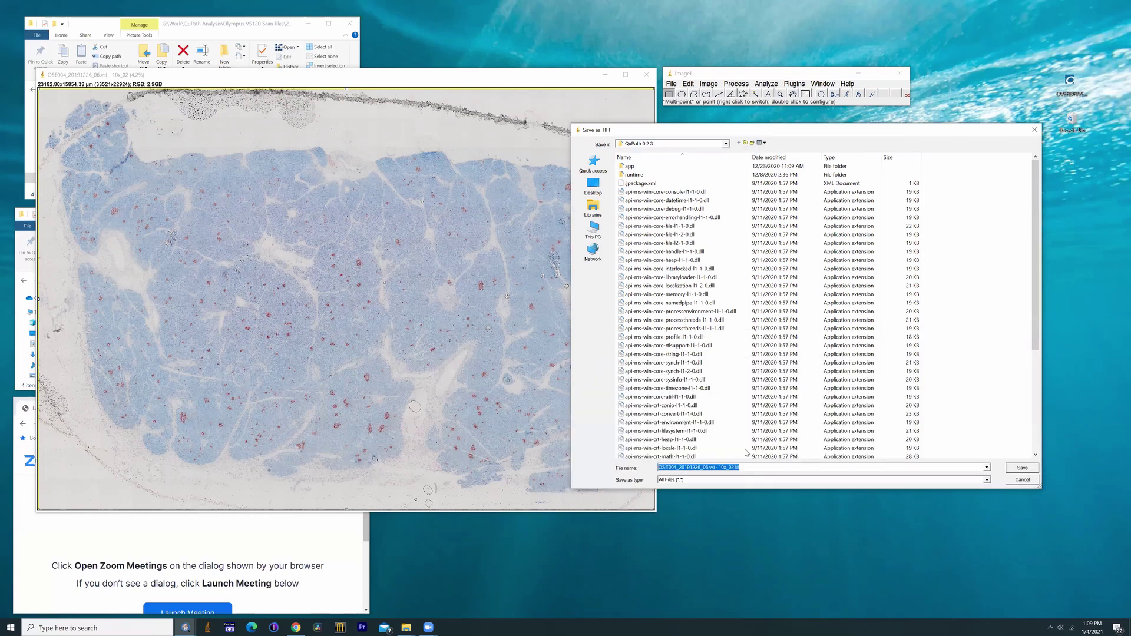
click(593, 229)
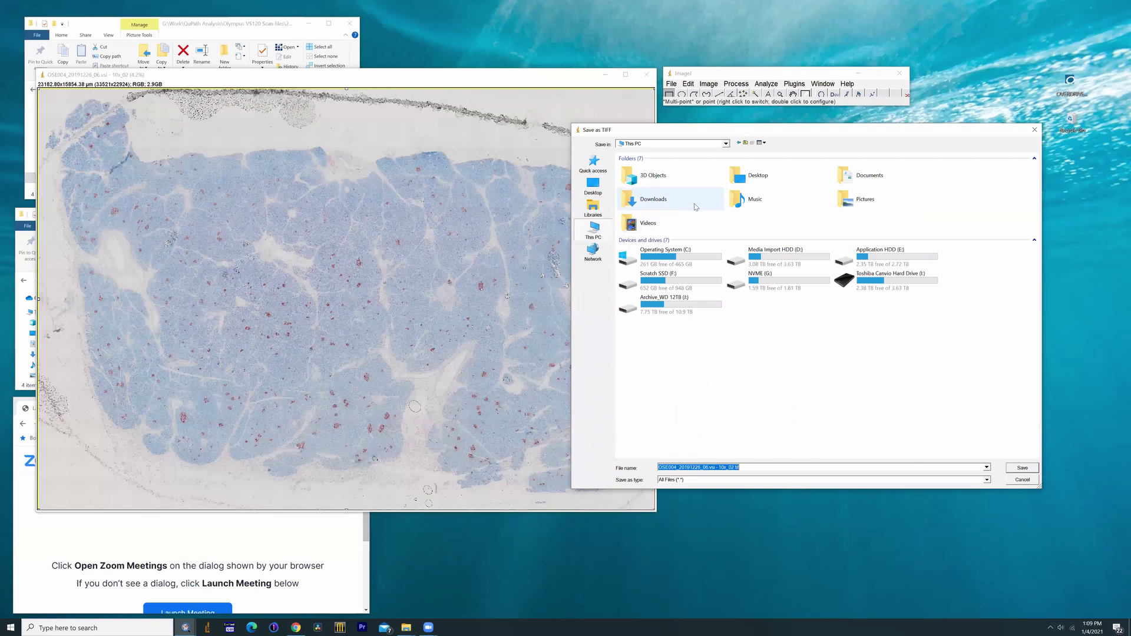
double_click(754, 182)
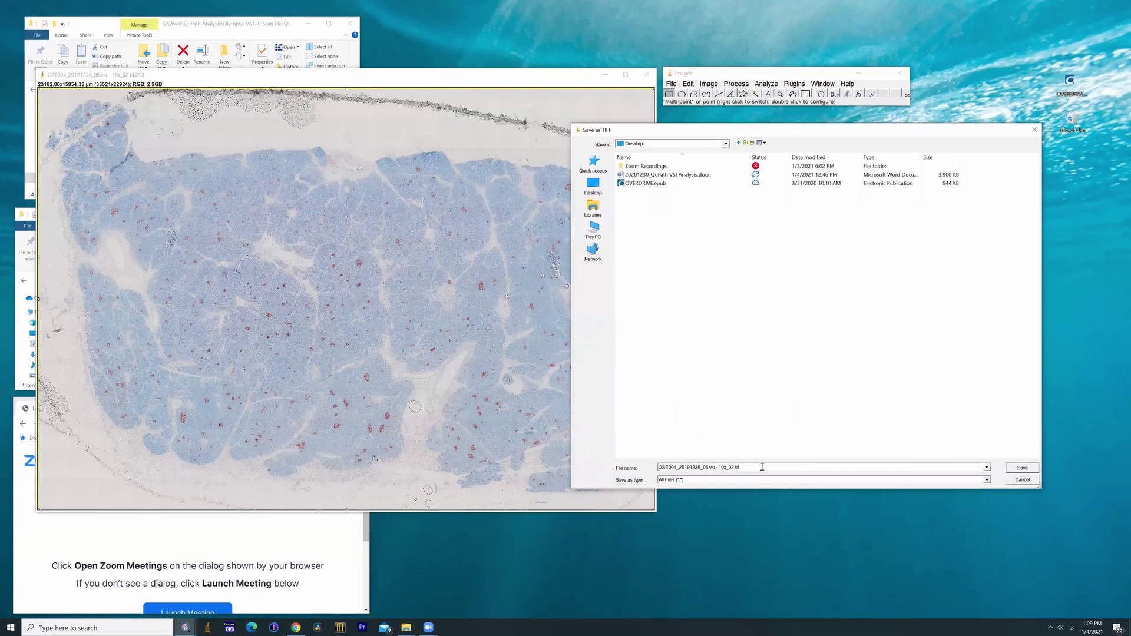
click(1023, 469)
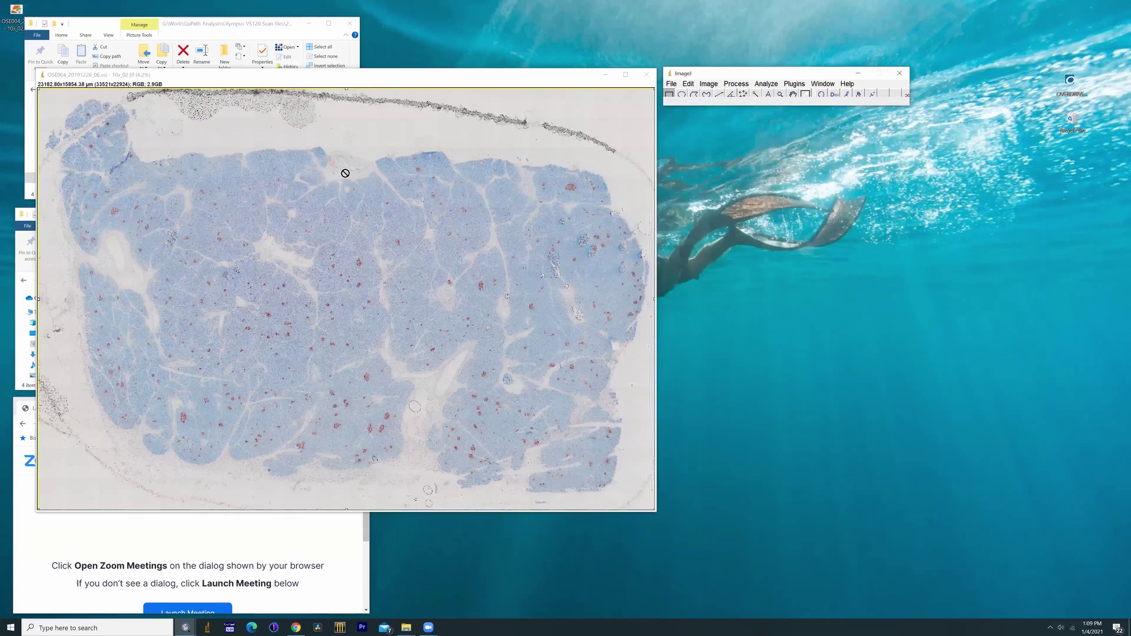
Move the new TIFF icon into open desktop space and open it with Adobe Photoshop 2021
drag(346, 173, 813, 303)
right_click(814, 302)
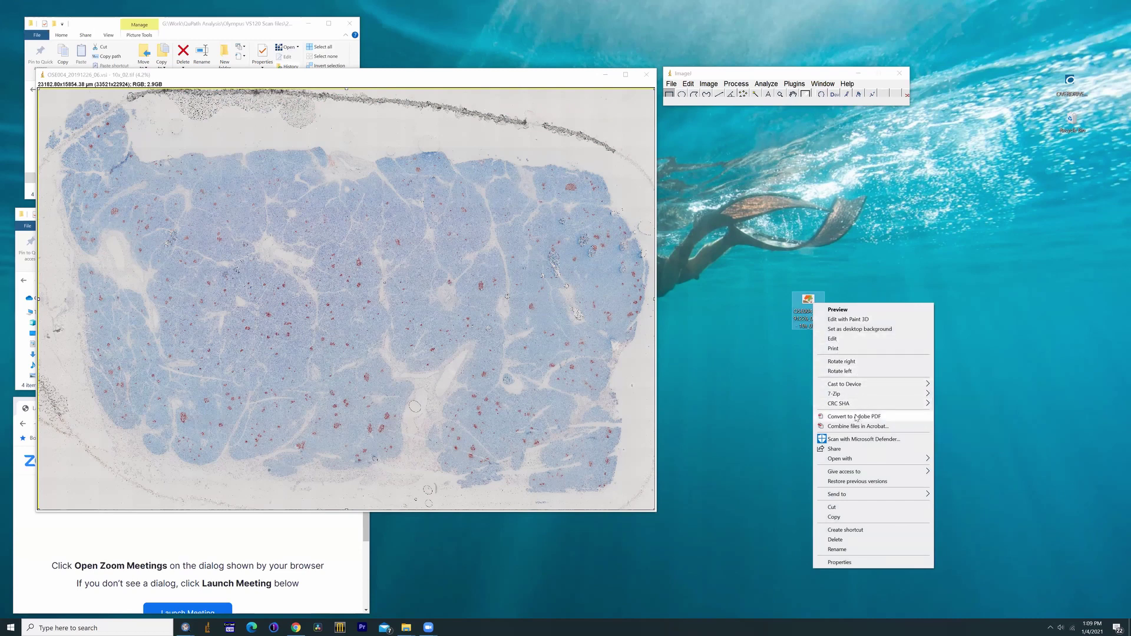
mouse_move(865, 458)
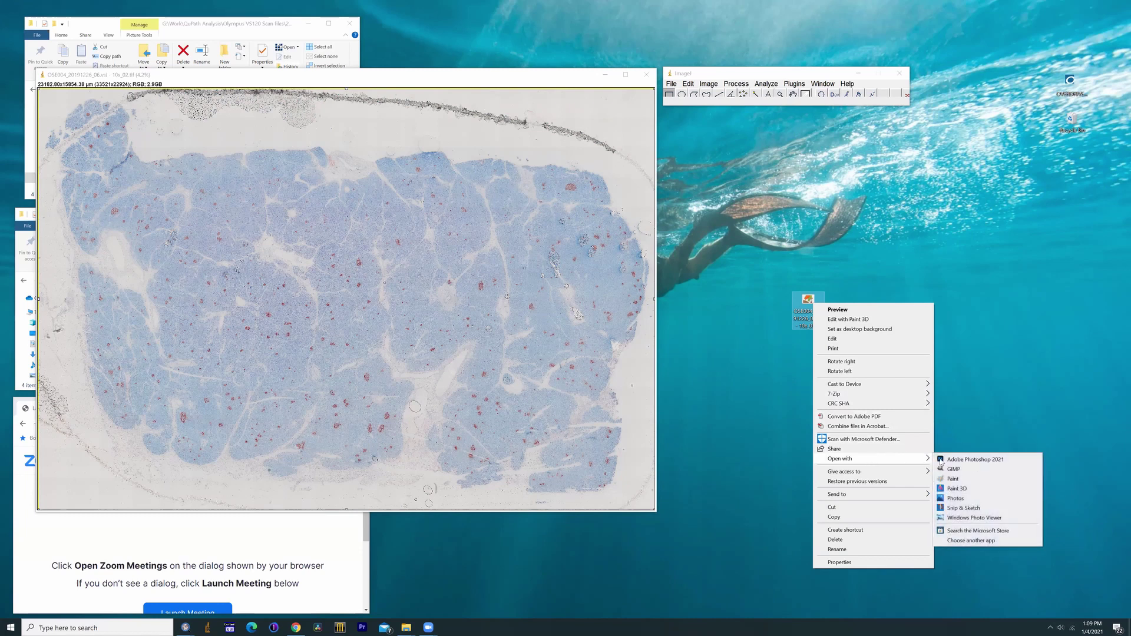
click(943, 459)
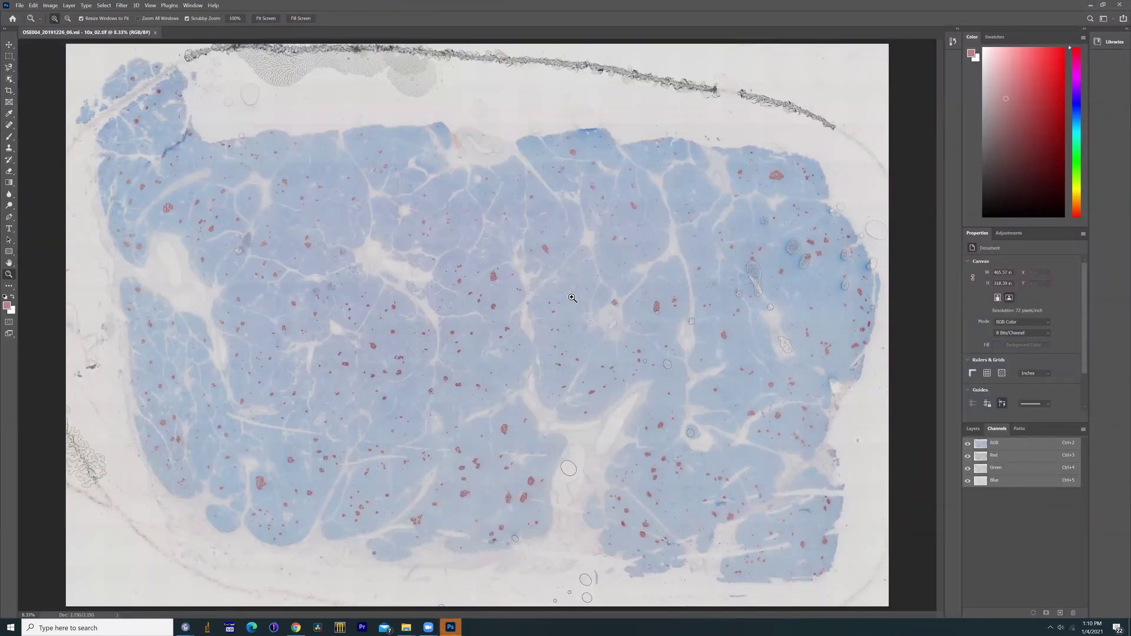
Zoom in and out on the tissue TIFF, ending with the whole section in view
drag(574, 297, 632, 288)
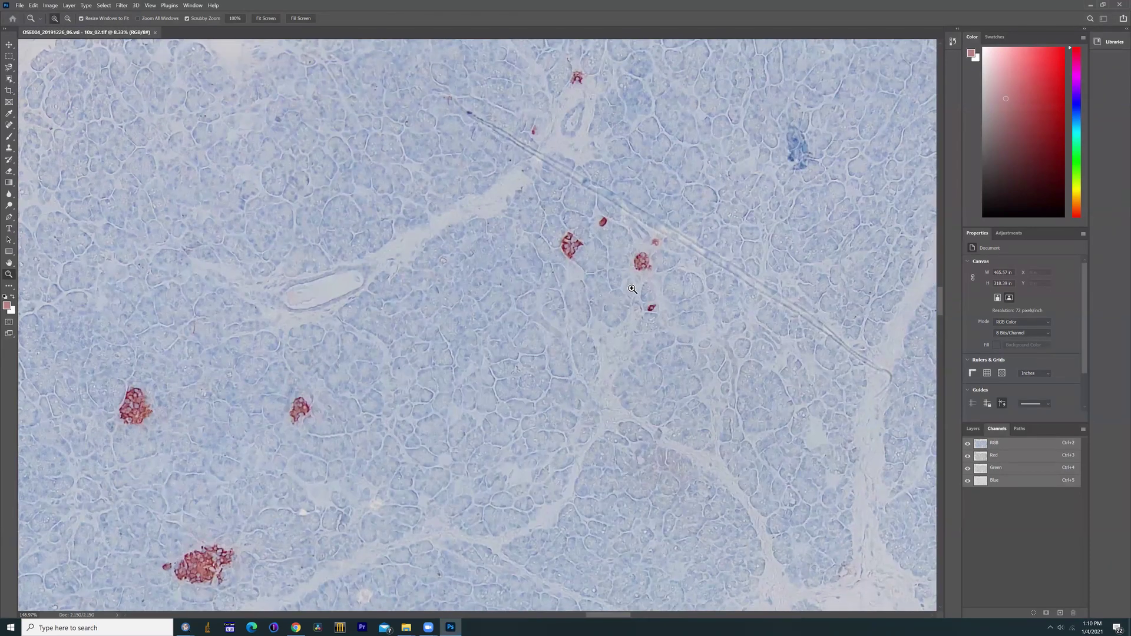
scroll(587, 296, down, 4)
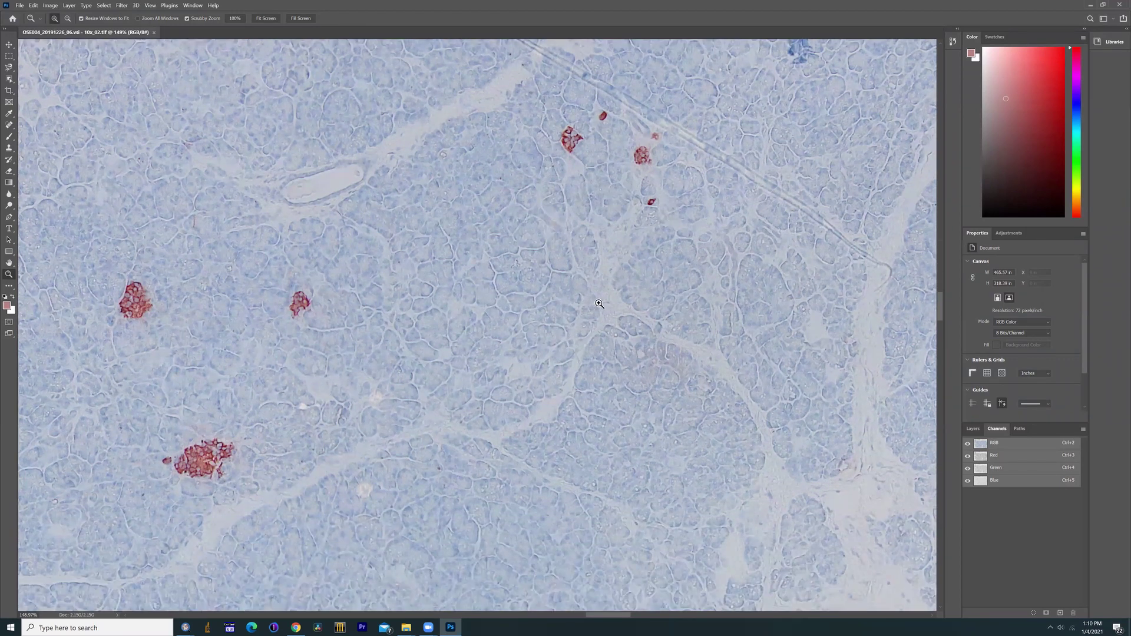
drag(599, 303, 358, 304)
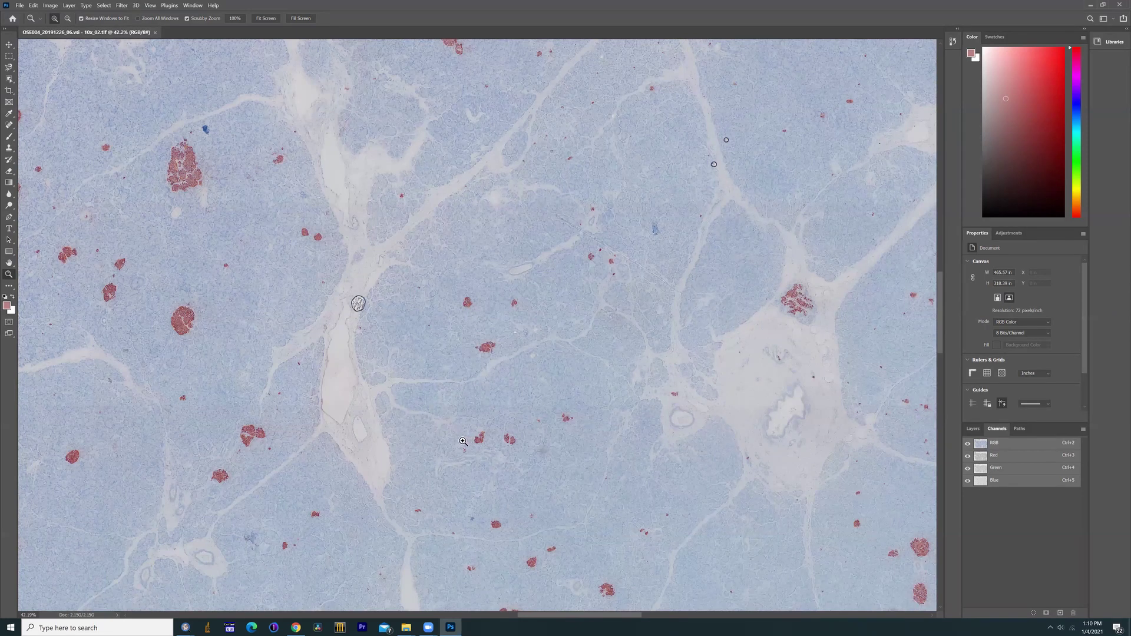
drag(653, 328, 623, 324)
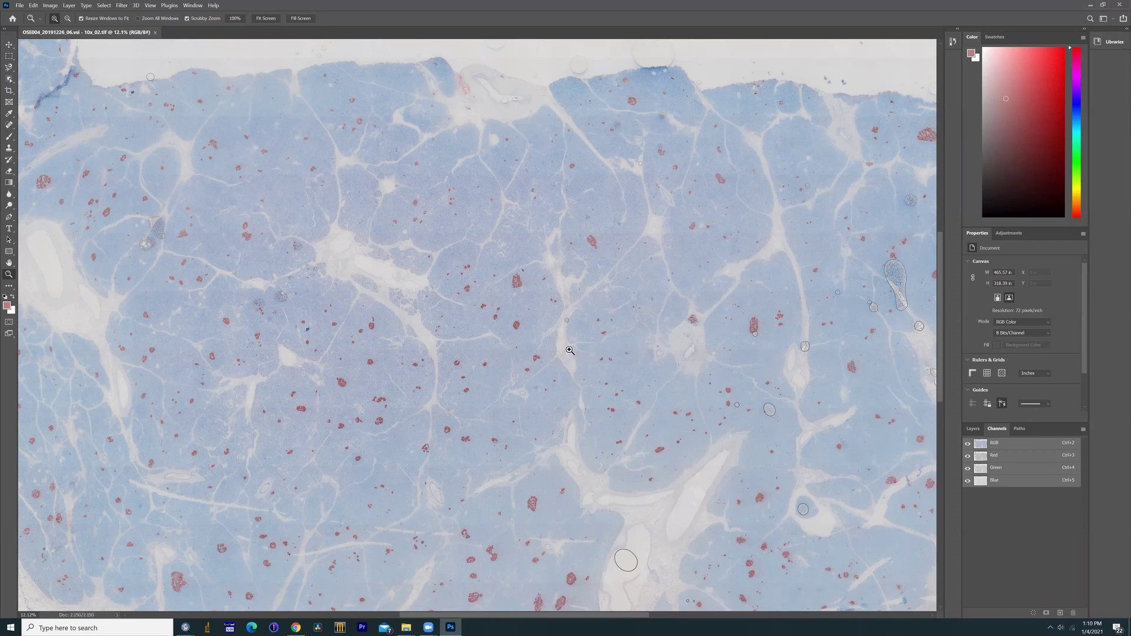
scroll(477, 350, down, 4)
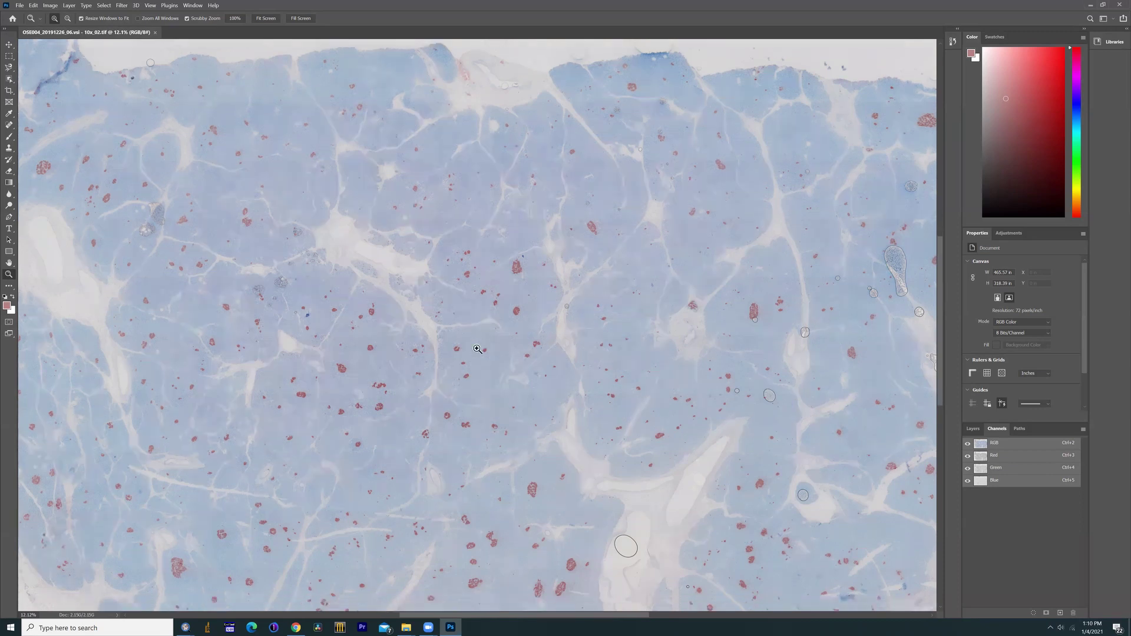
click(477, 344)
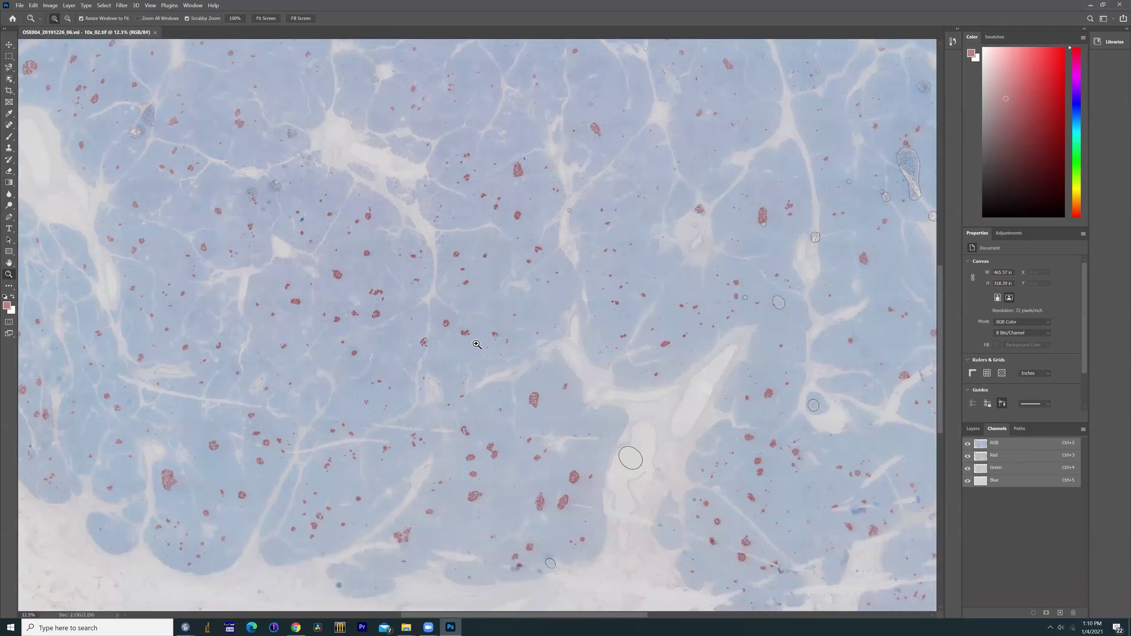
mouse_move(476, 344)
mouse_down()
mouse_move(519, 345)
mouse_move(448, 339)
mouse_move(463, 336)
mouse_up()
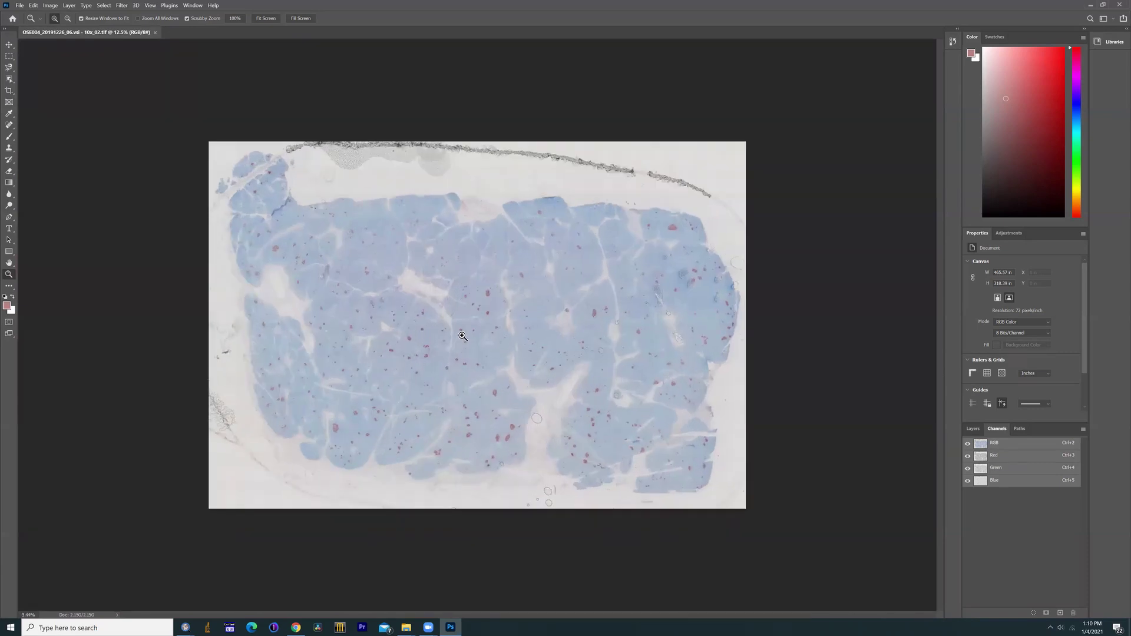
Minimise Photoshop and close the ImageJ image window and toolbar
click(1091, 5)
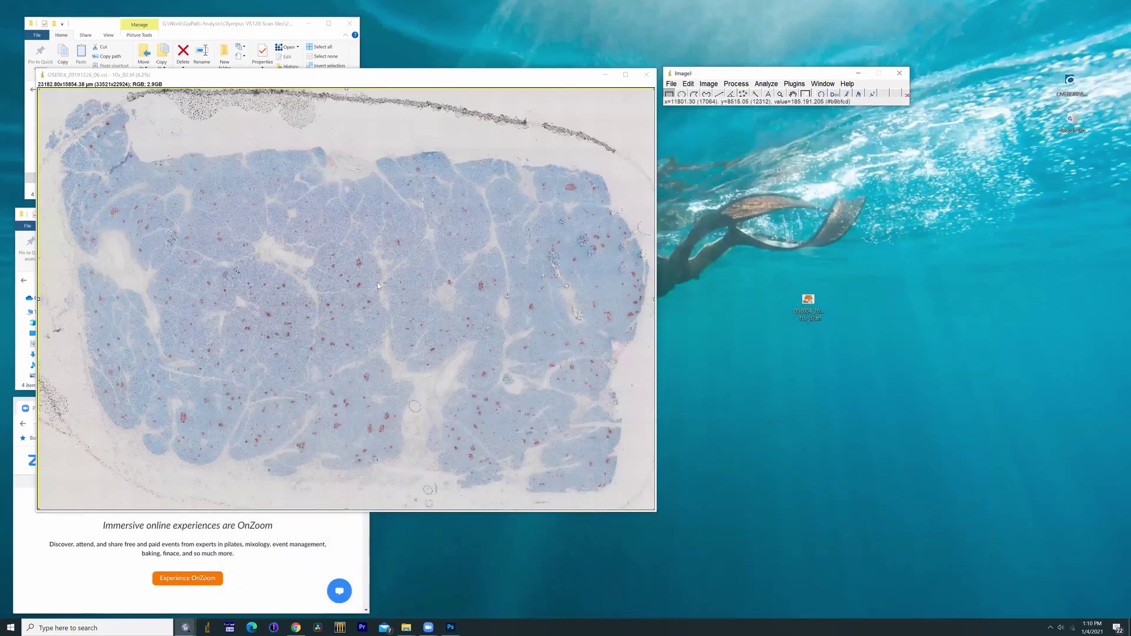
click(649, 73)
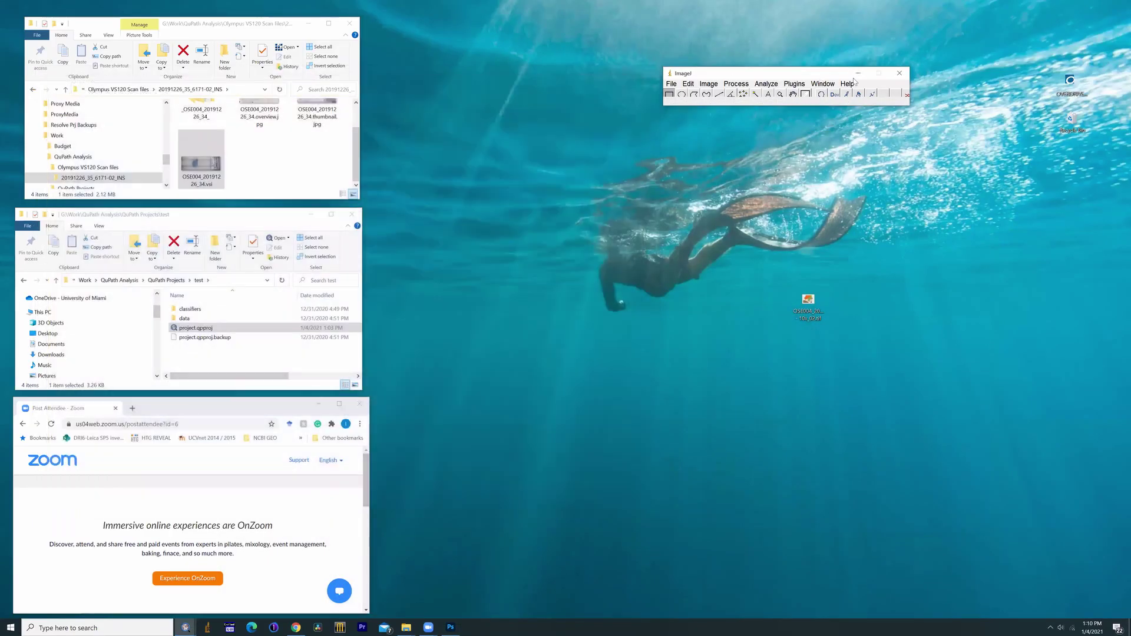
click(899, 73)
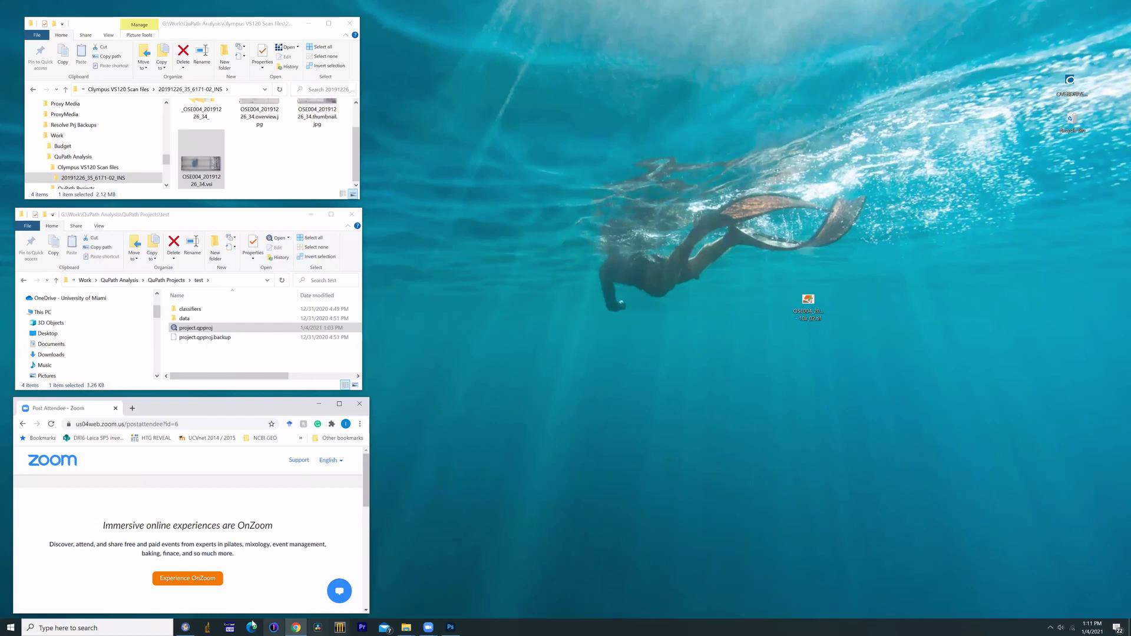
Restore QuPath, move its window up-left, and zoom the 10x_02 viewer in and out
click(186, 628)
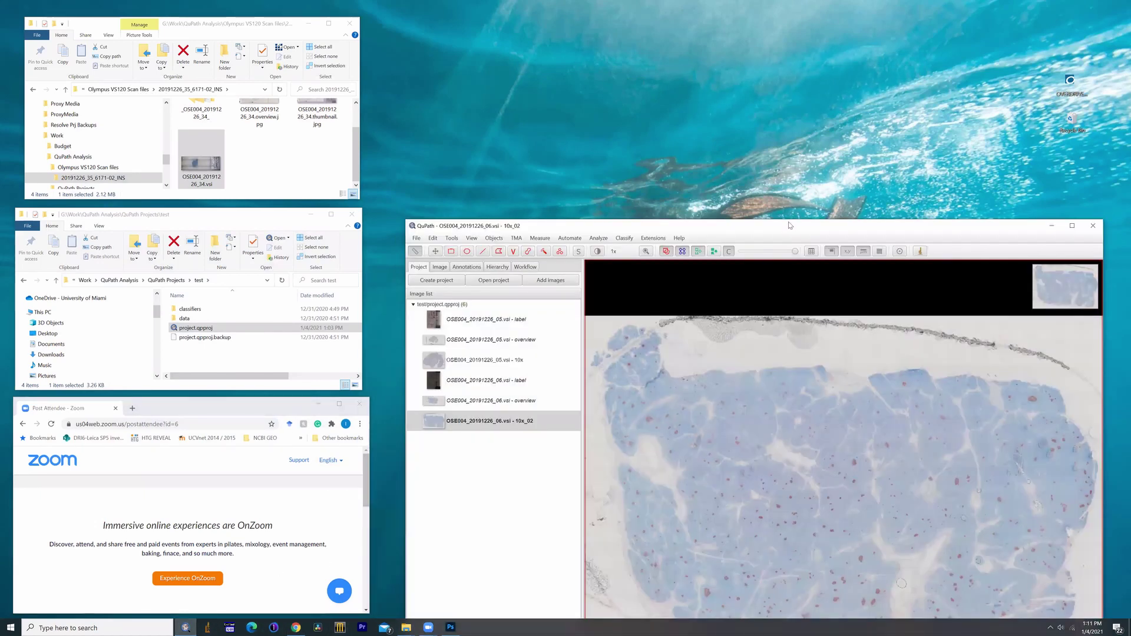
drag(786, 229, 730, 79)
scroll(566, 567, up, 3)
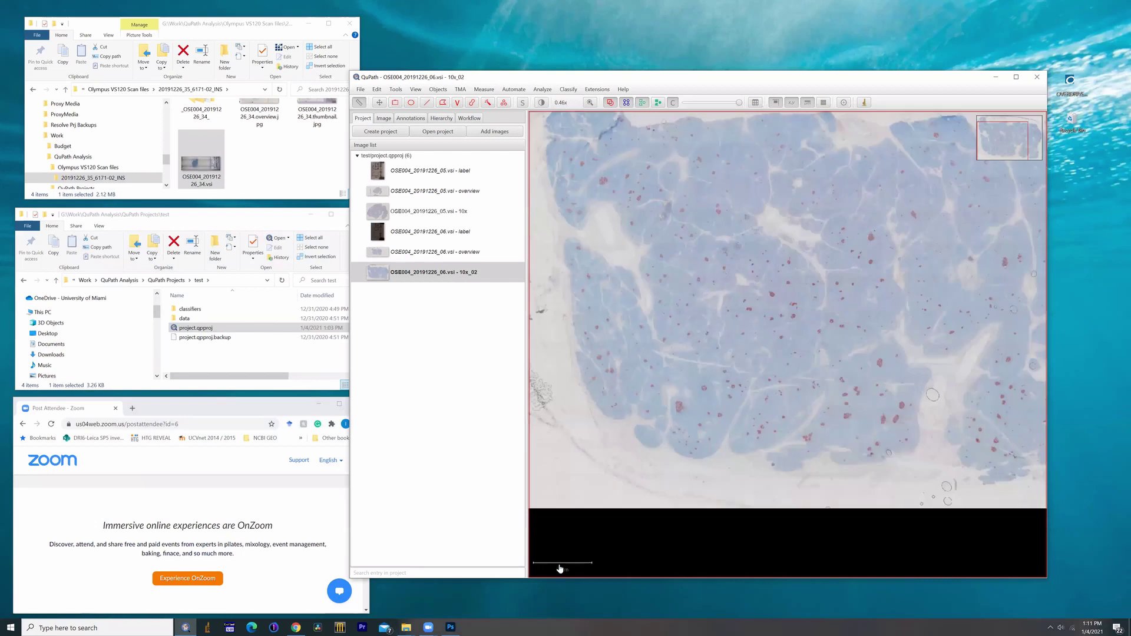
scroll(565, 566, up, 2)
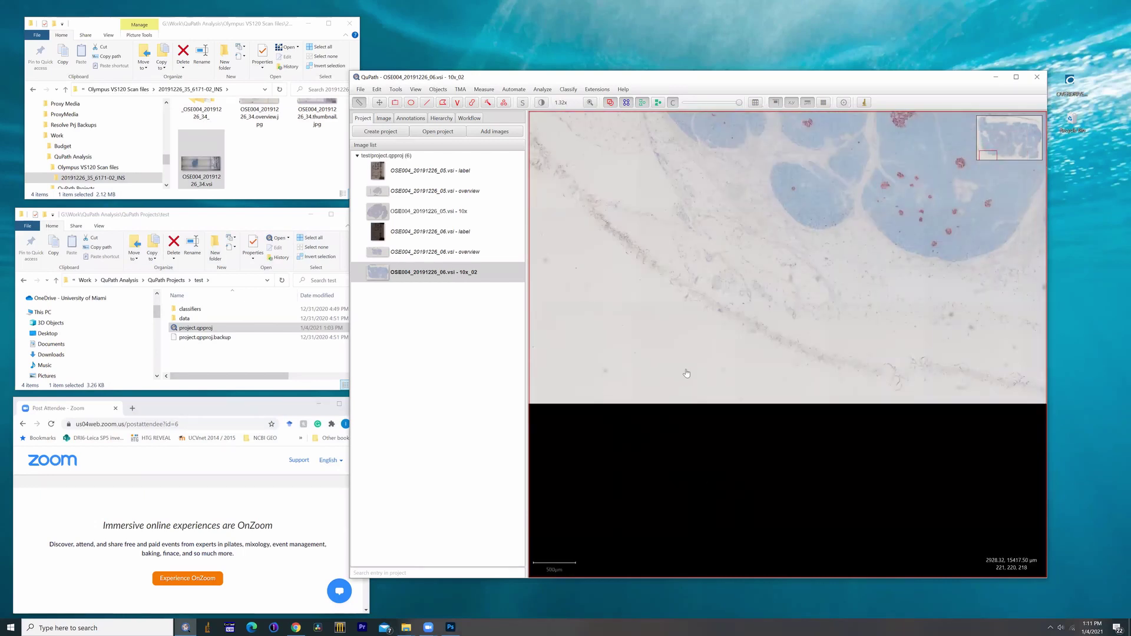
scroll(686, 374, down, 1)
scroll(686, 374, down, 2)
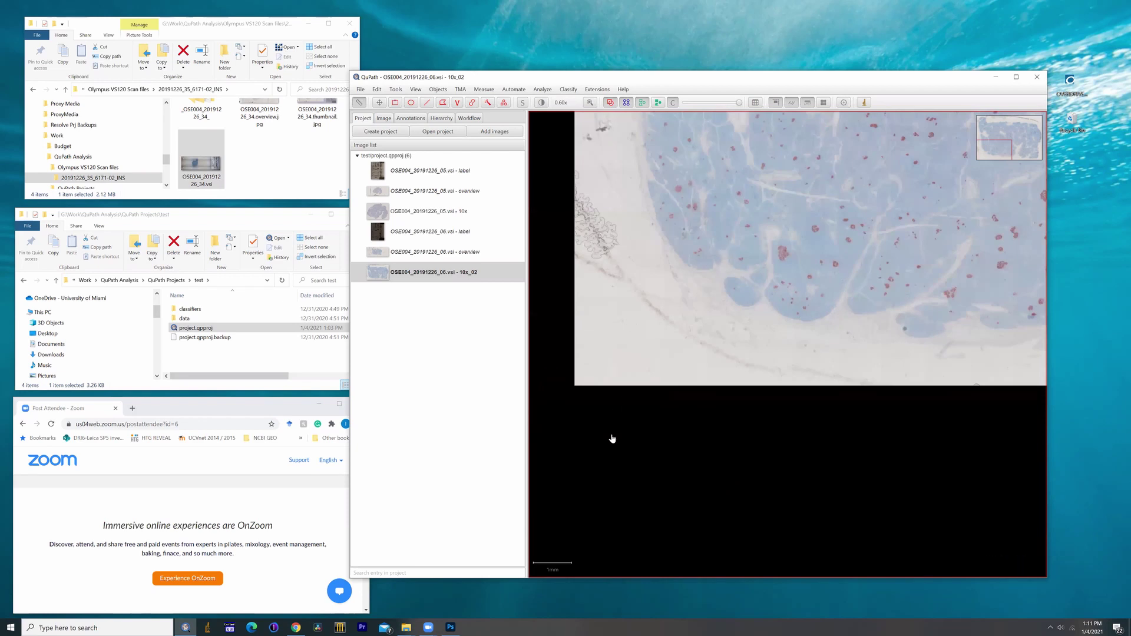